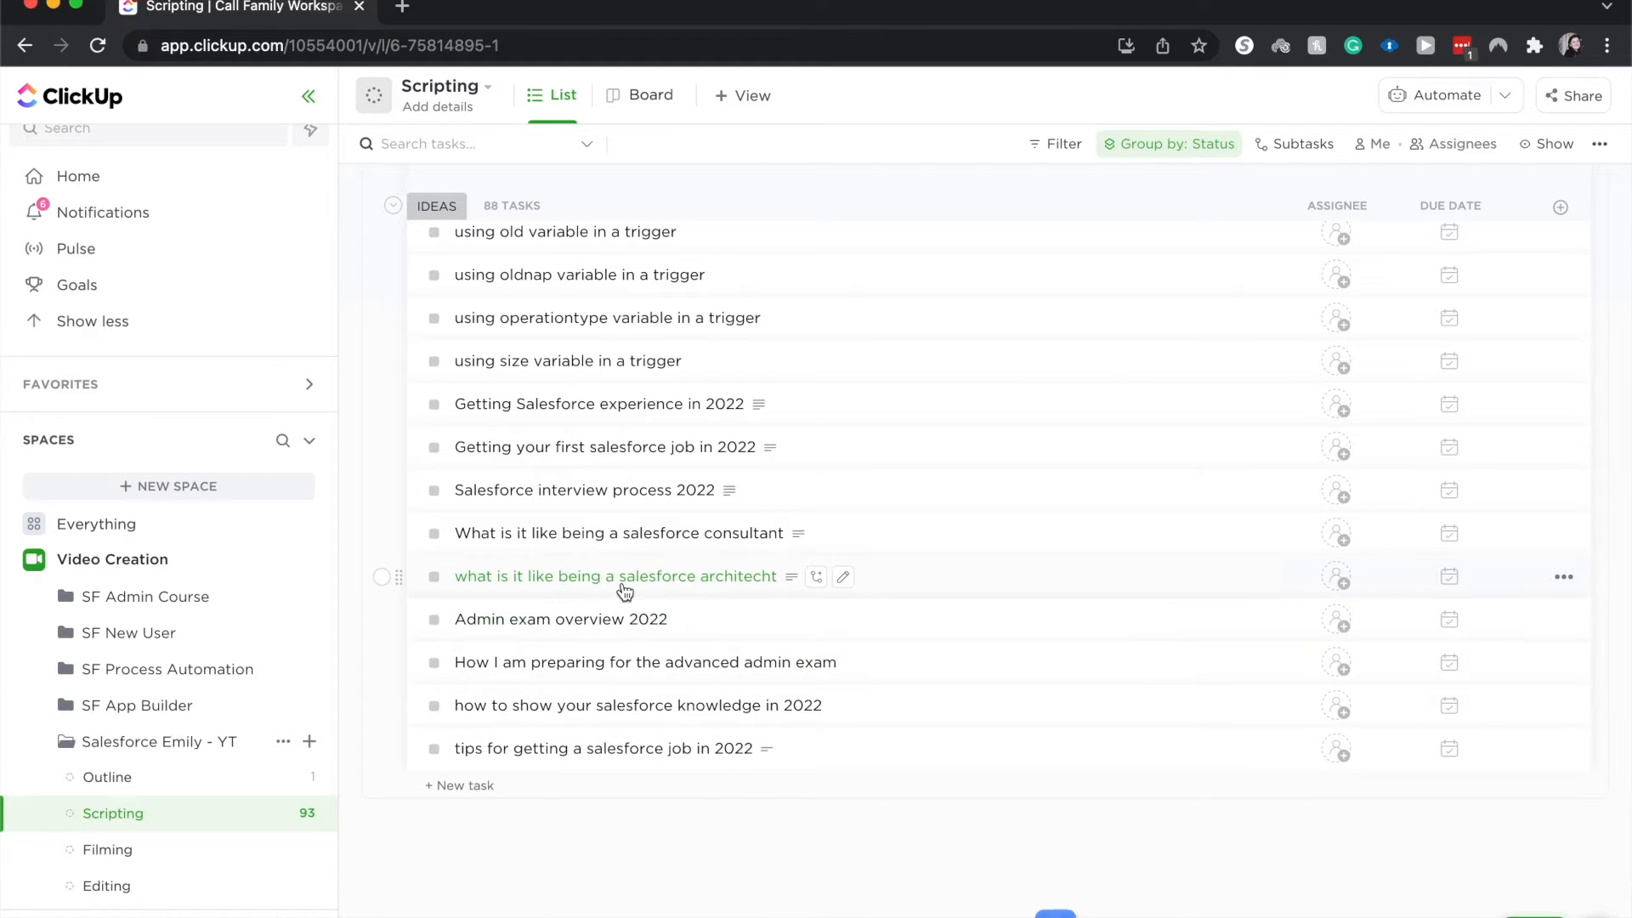
click(585, 542)
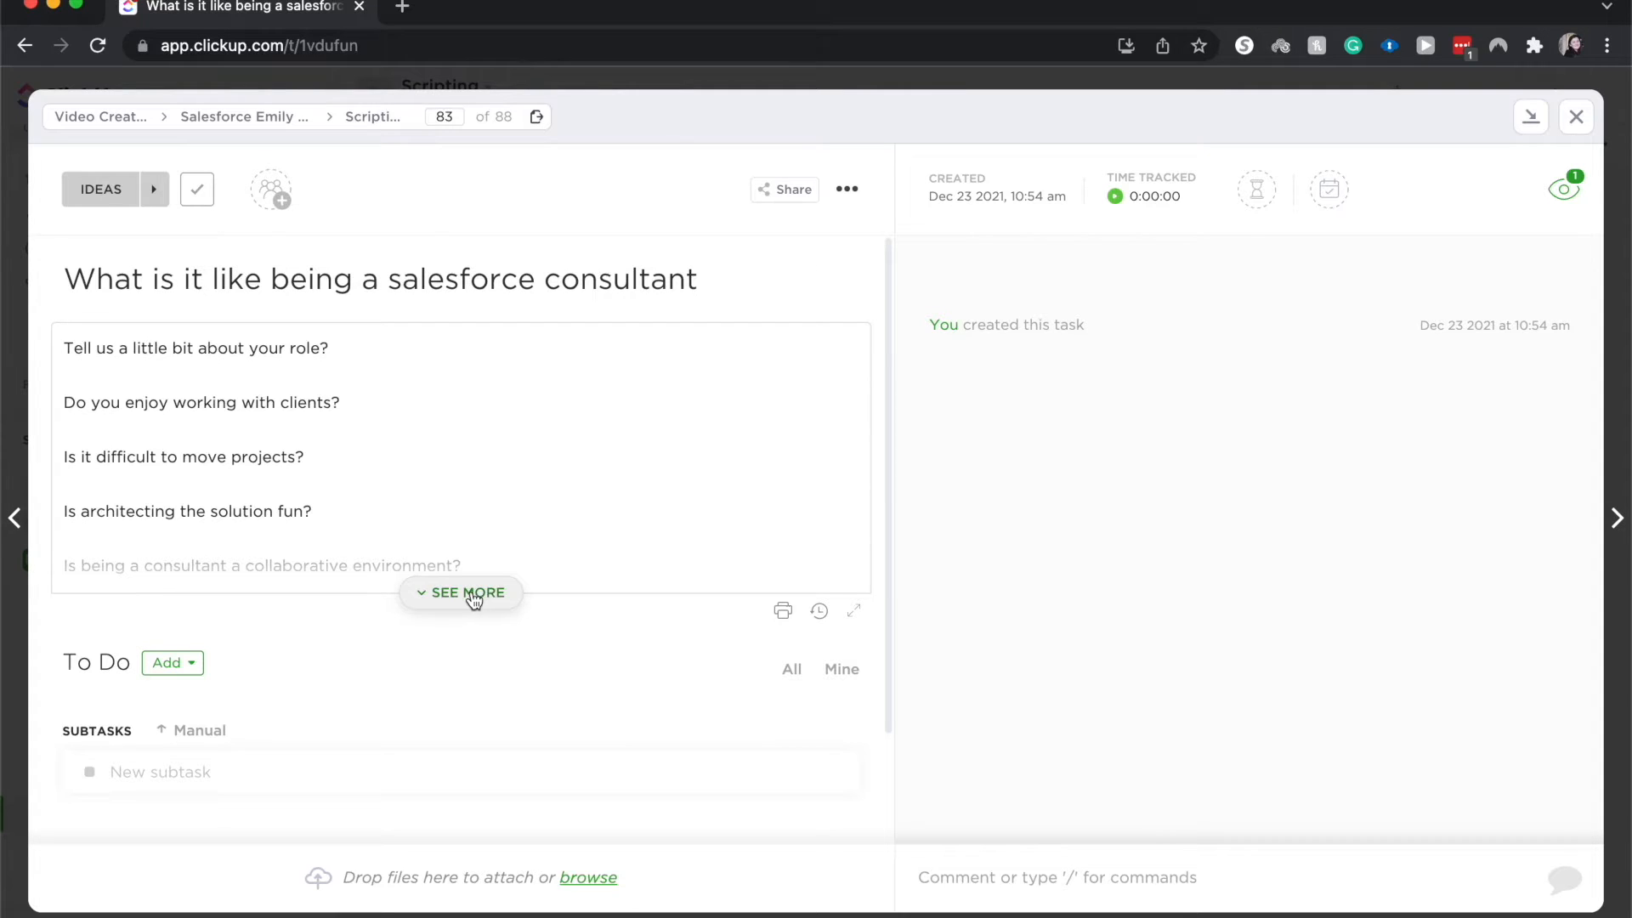
click(371, 769)
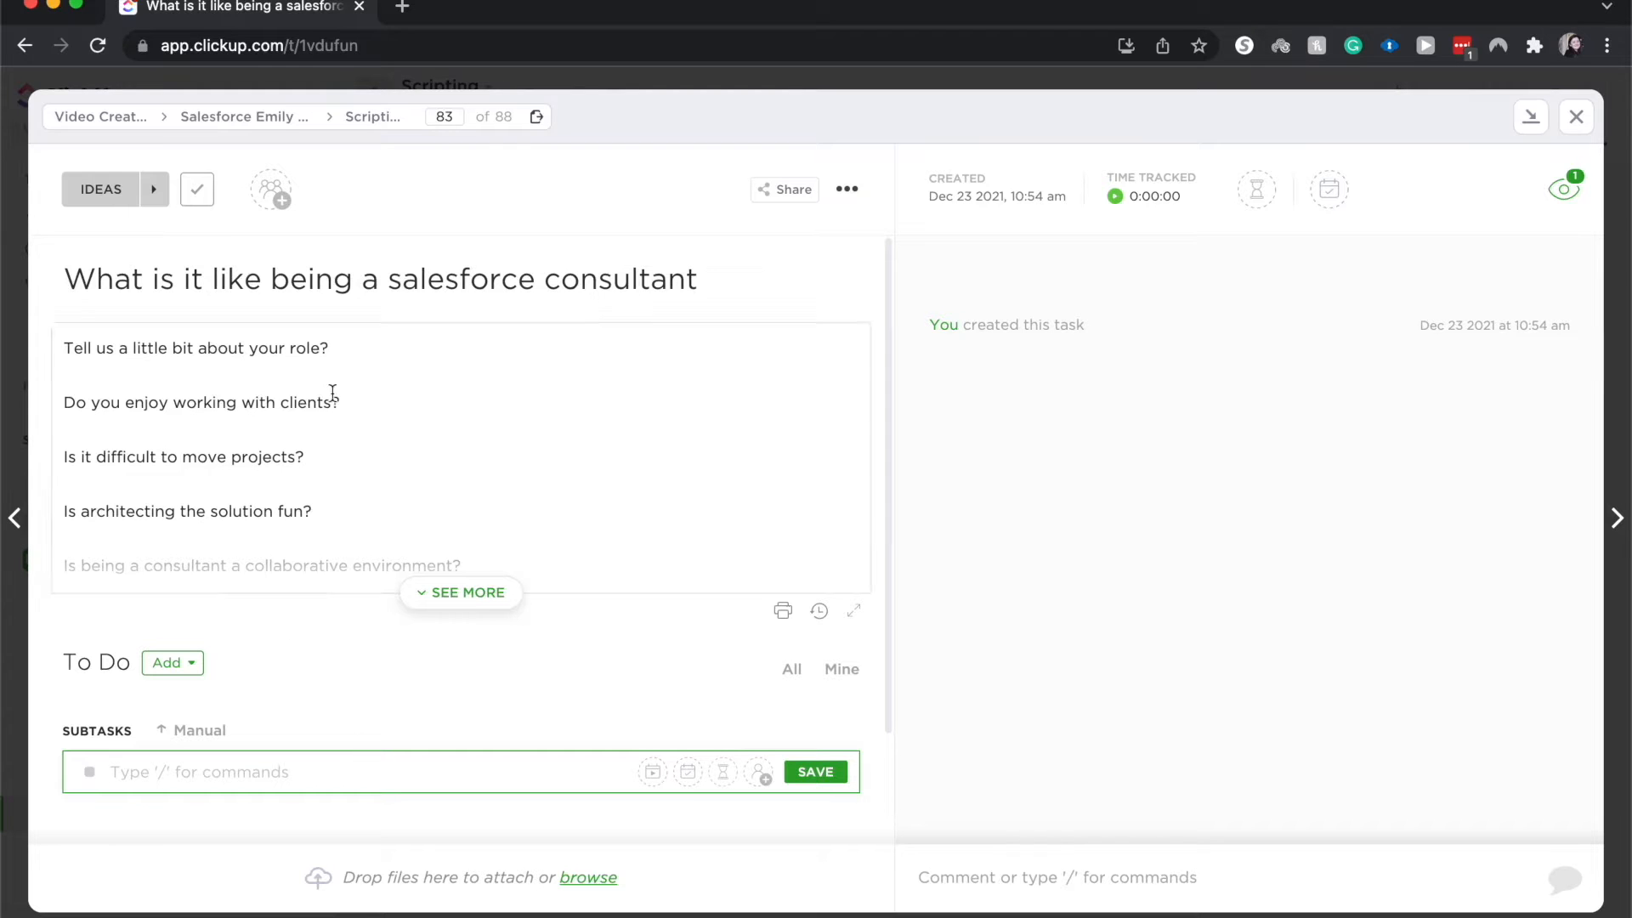
click(1576, 117)
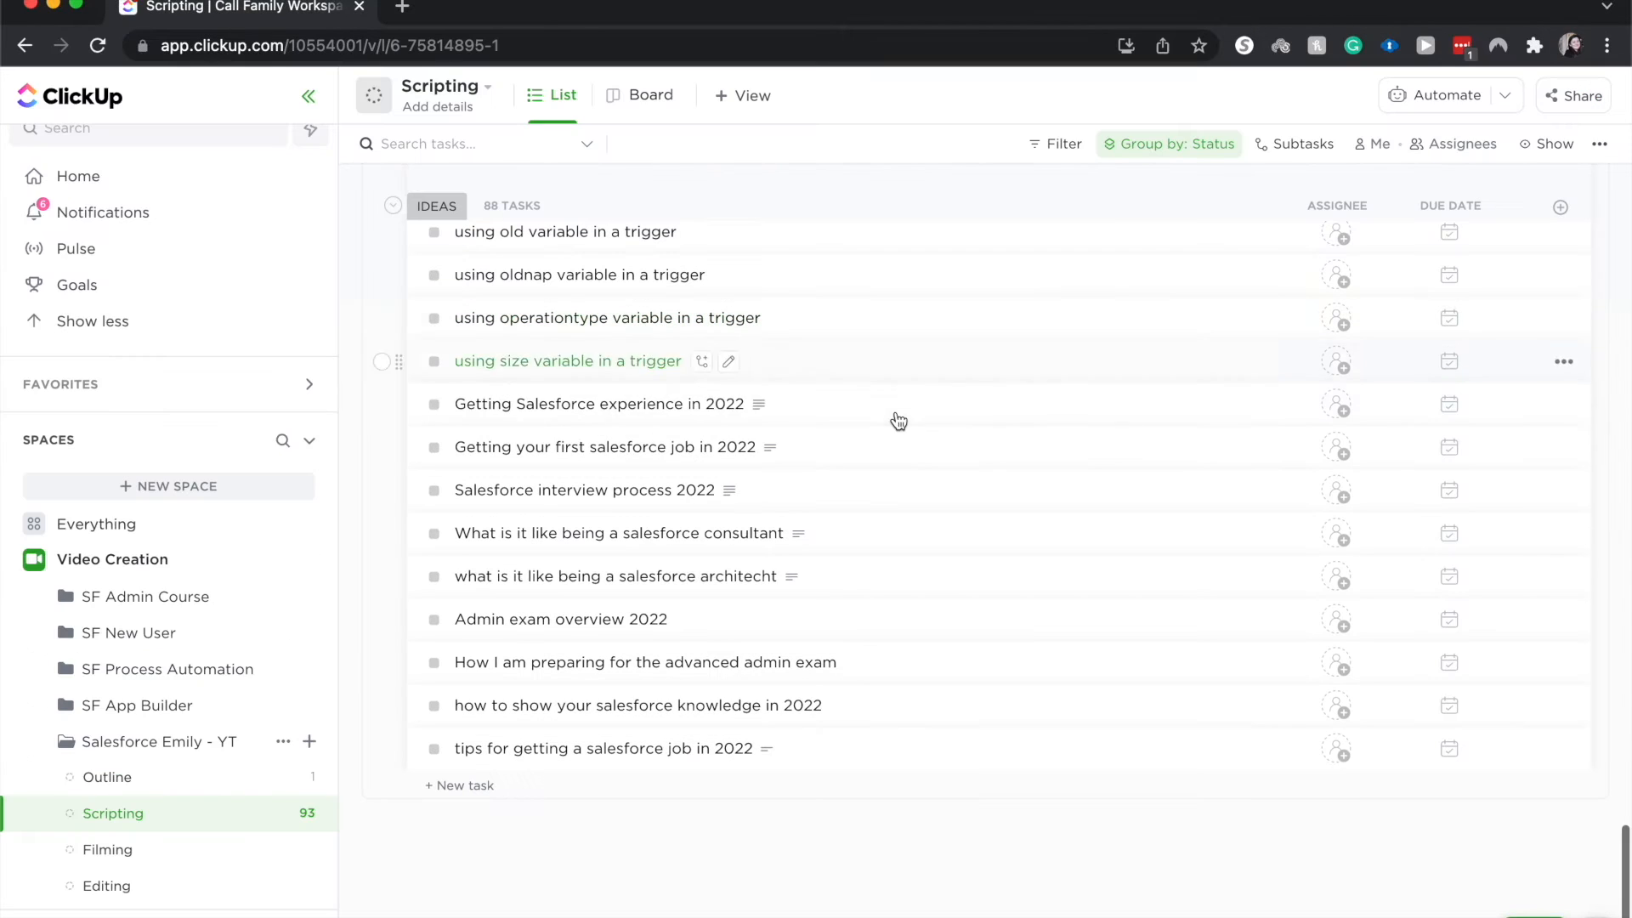
Add the subtask "Send qs to consultant" to the "What is it like being a salesforce consultant" task
click(545, 554)
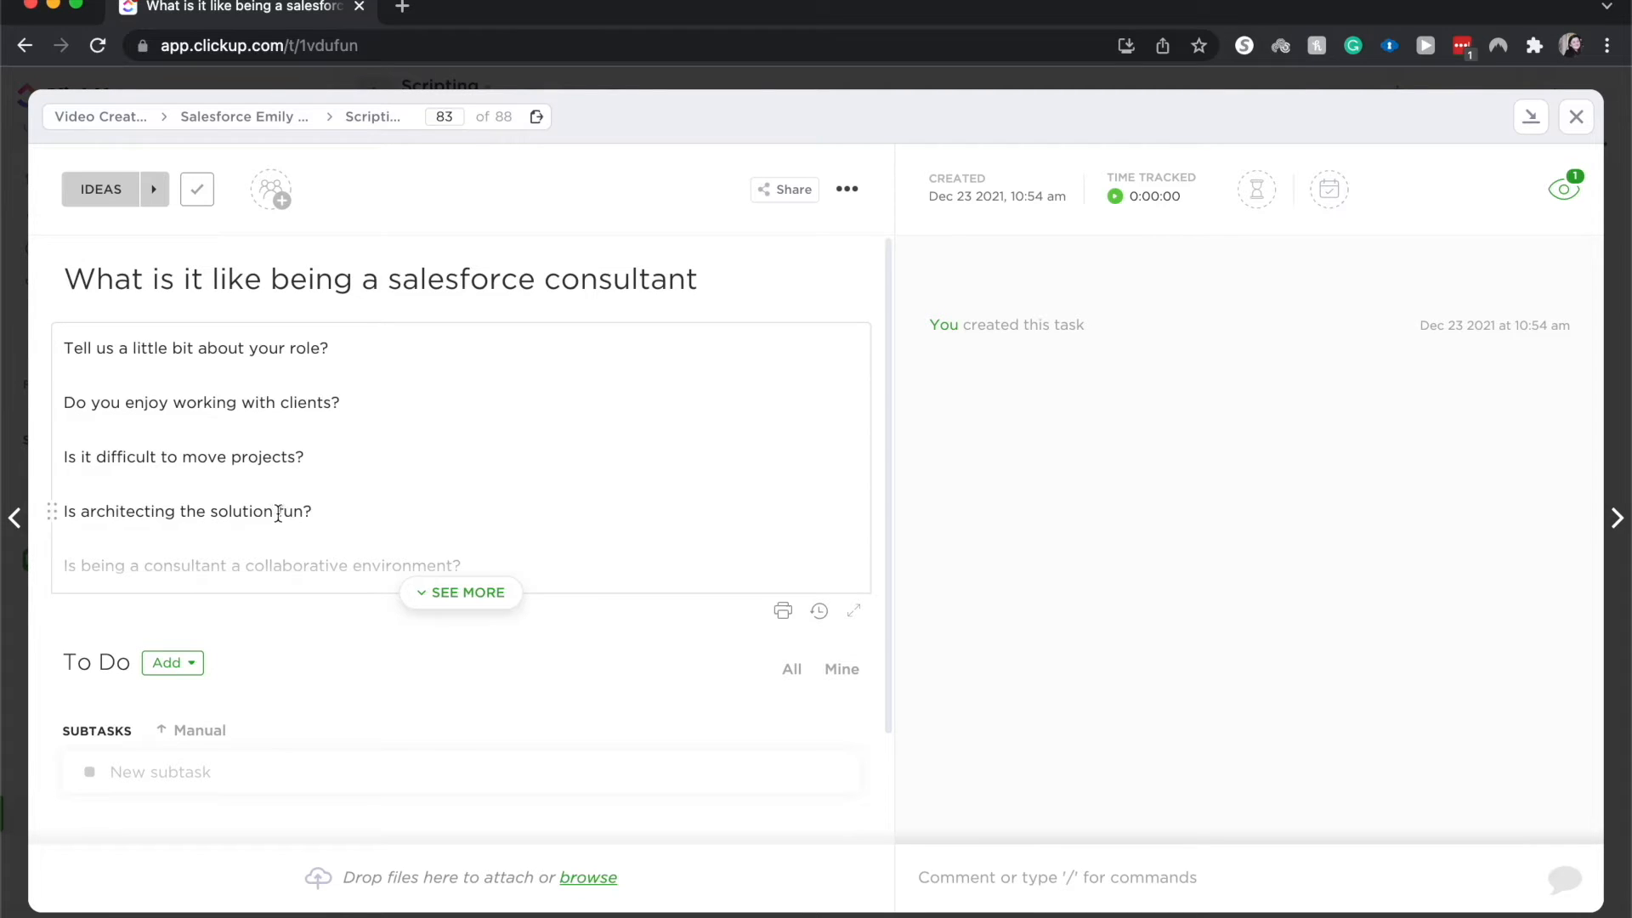
scroll(261, 548, down, 2)
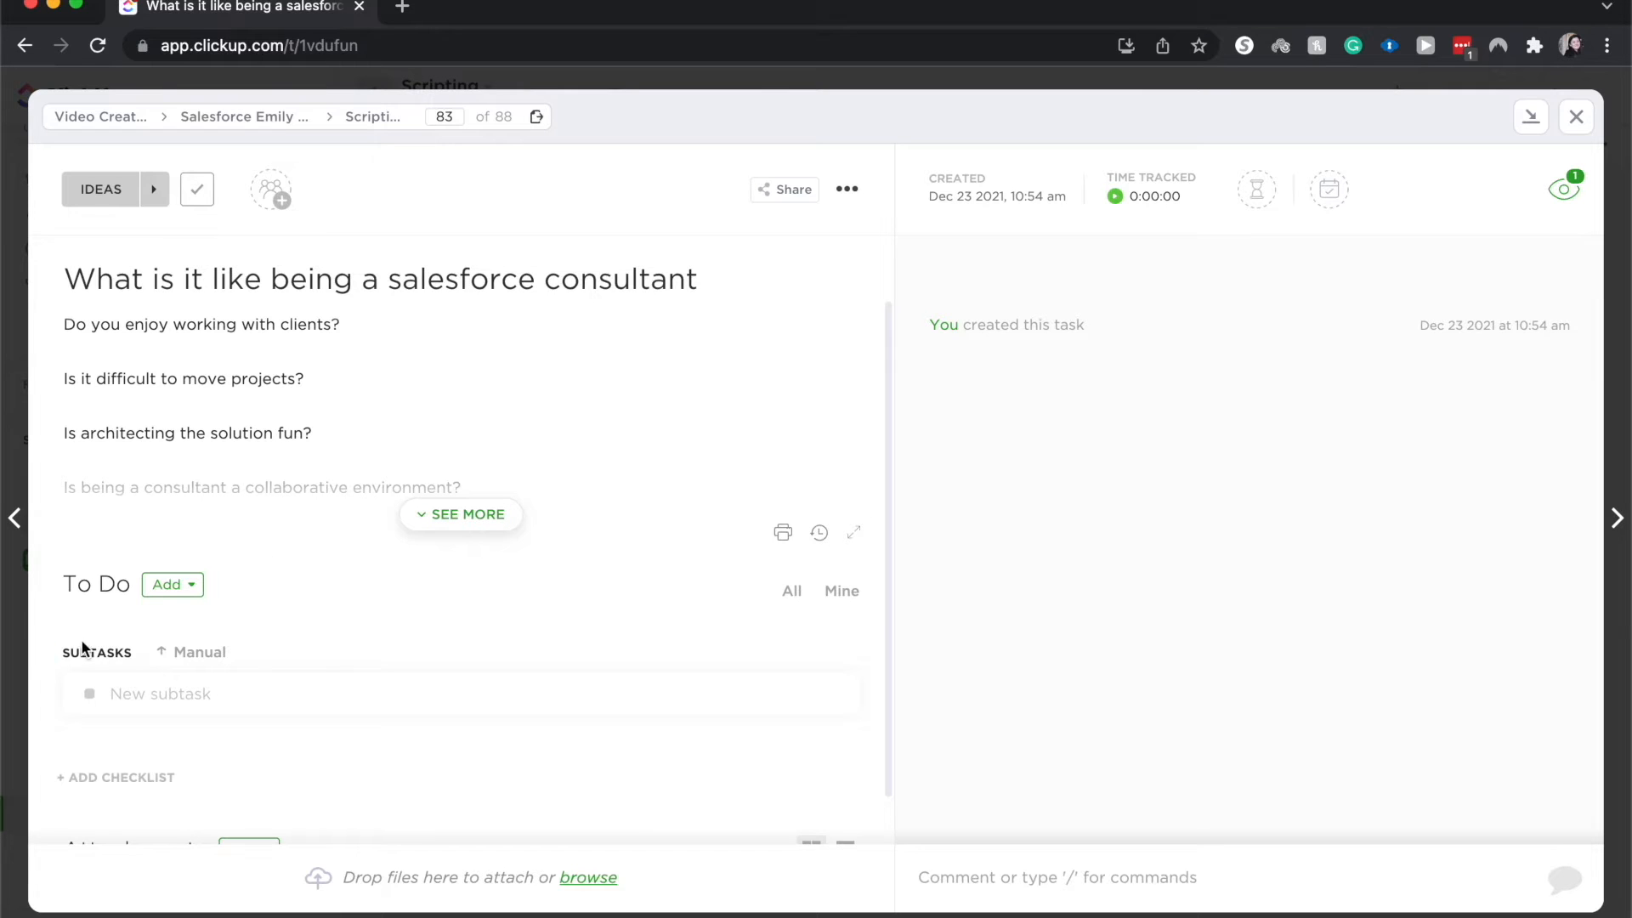
click(165, 722)
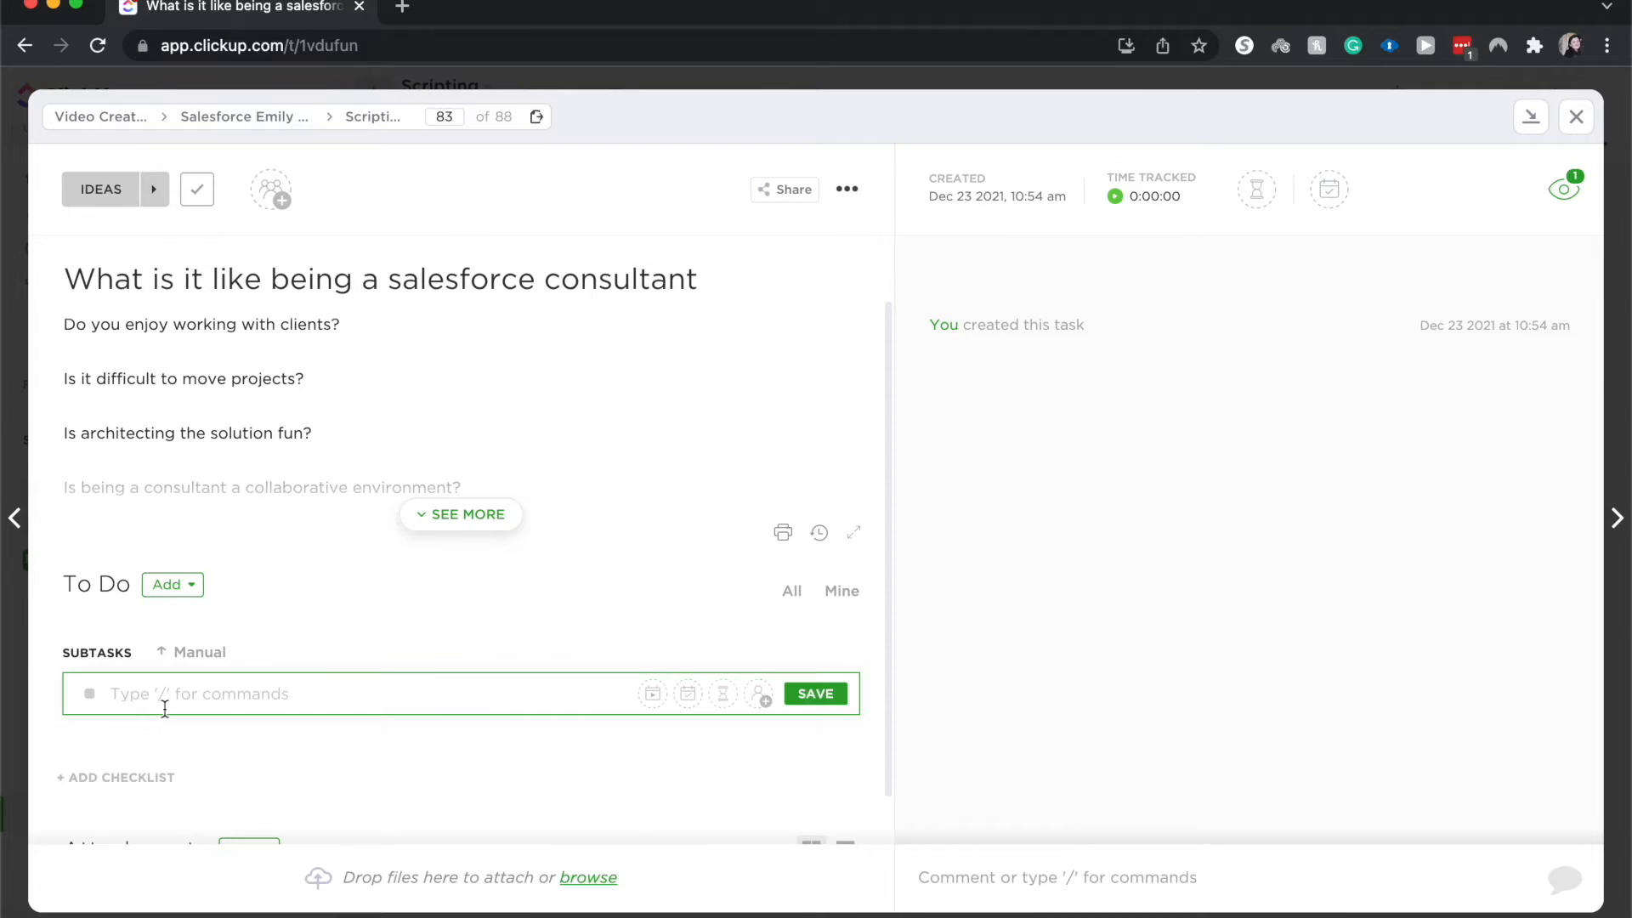
text(Se)
text(nd to c)
key(BackSpace)
key(BackSpace)
key(BackSpace)
key(BackSpace)
text(as )
text(t)
text(o consul)
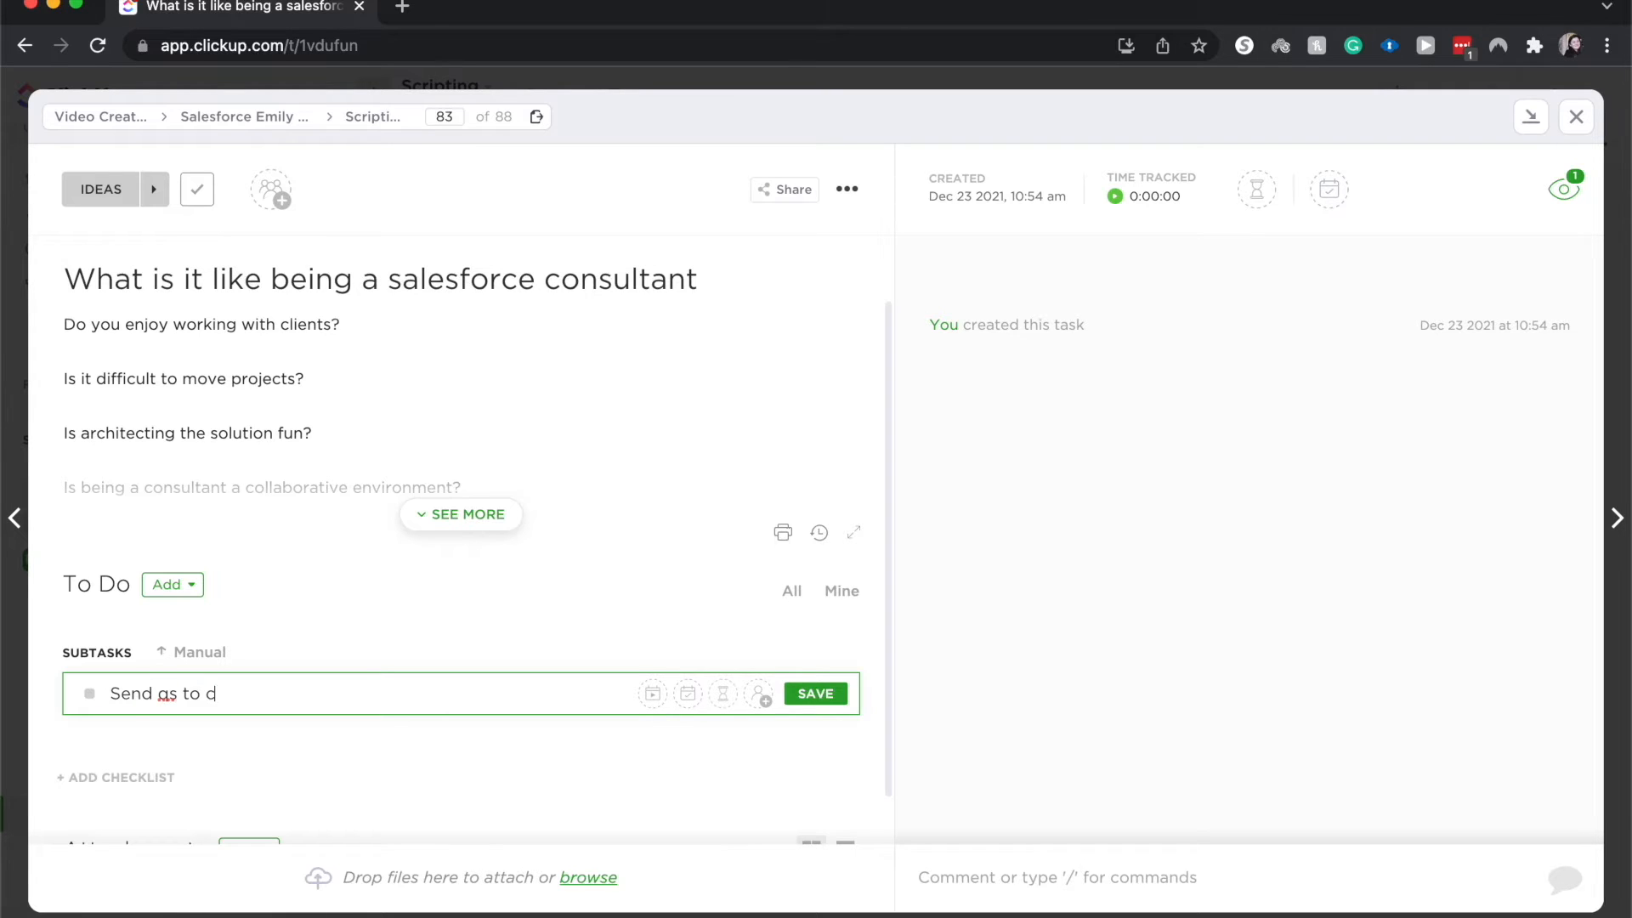
text(tant)
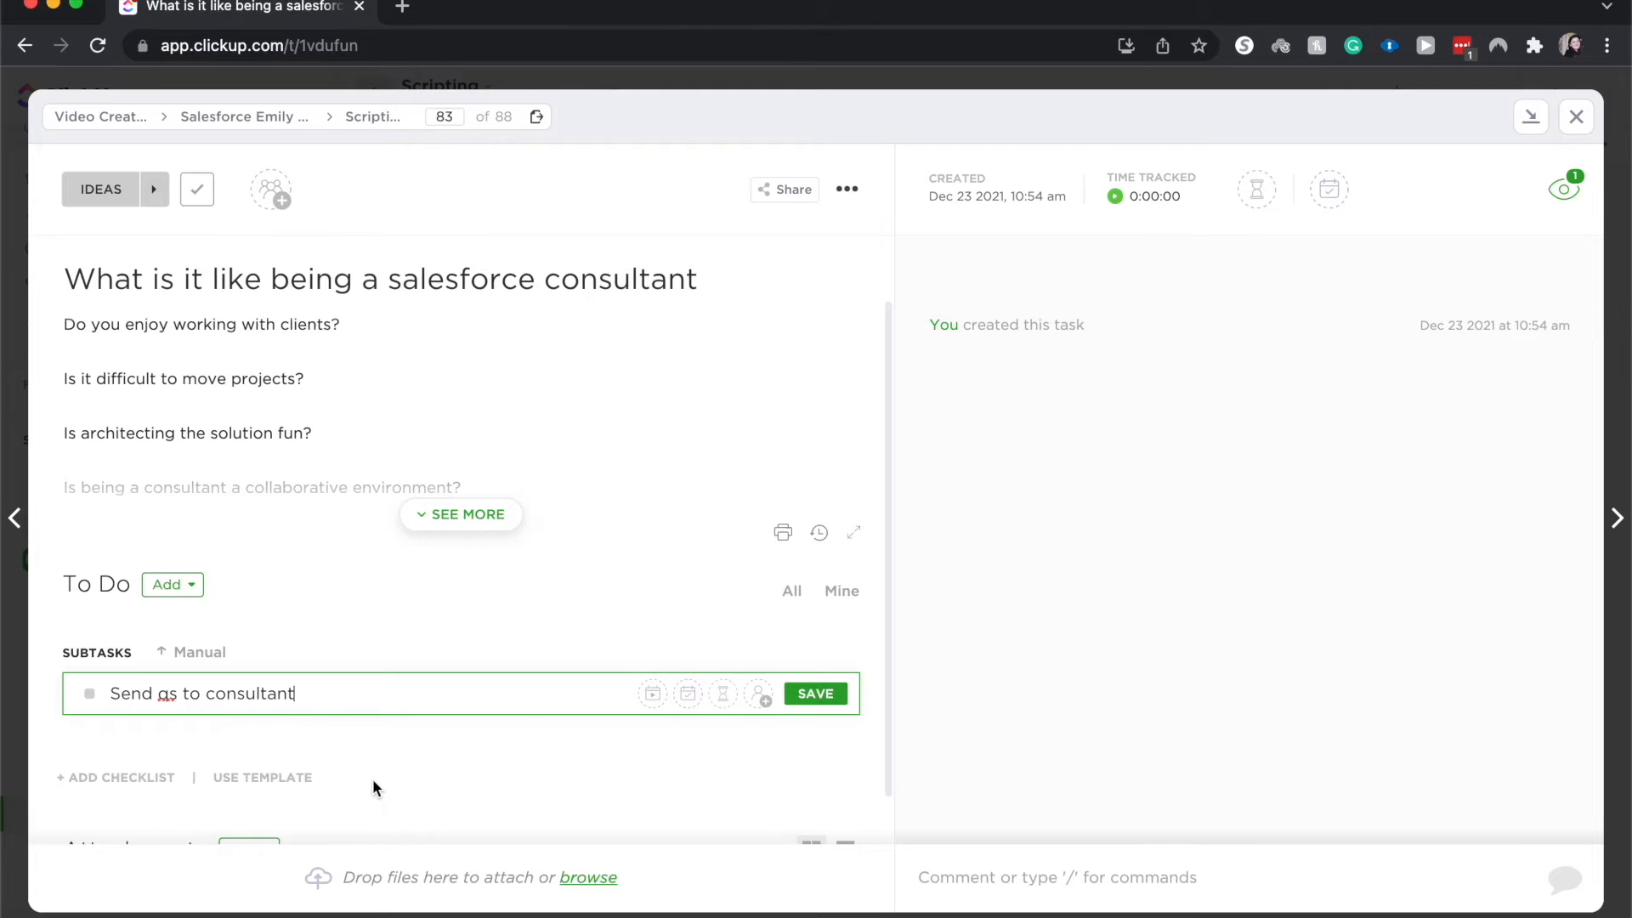
click(843, 691)
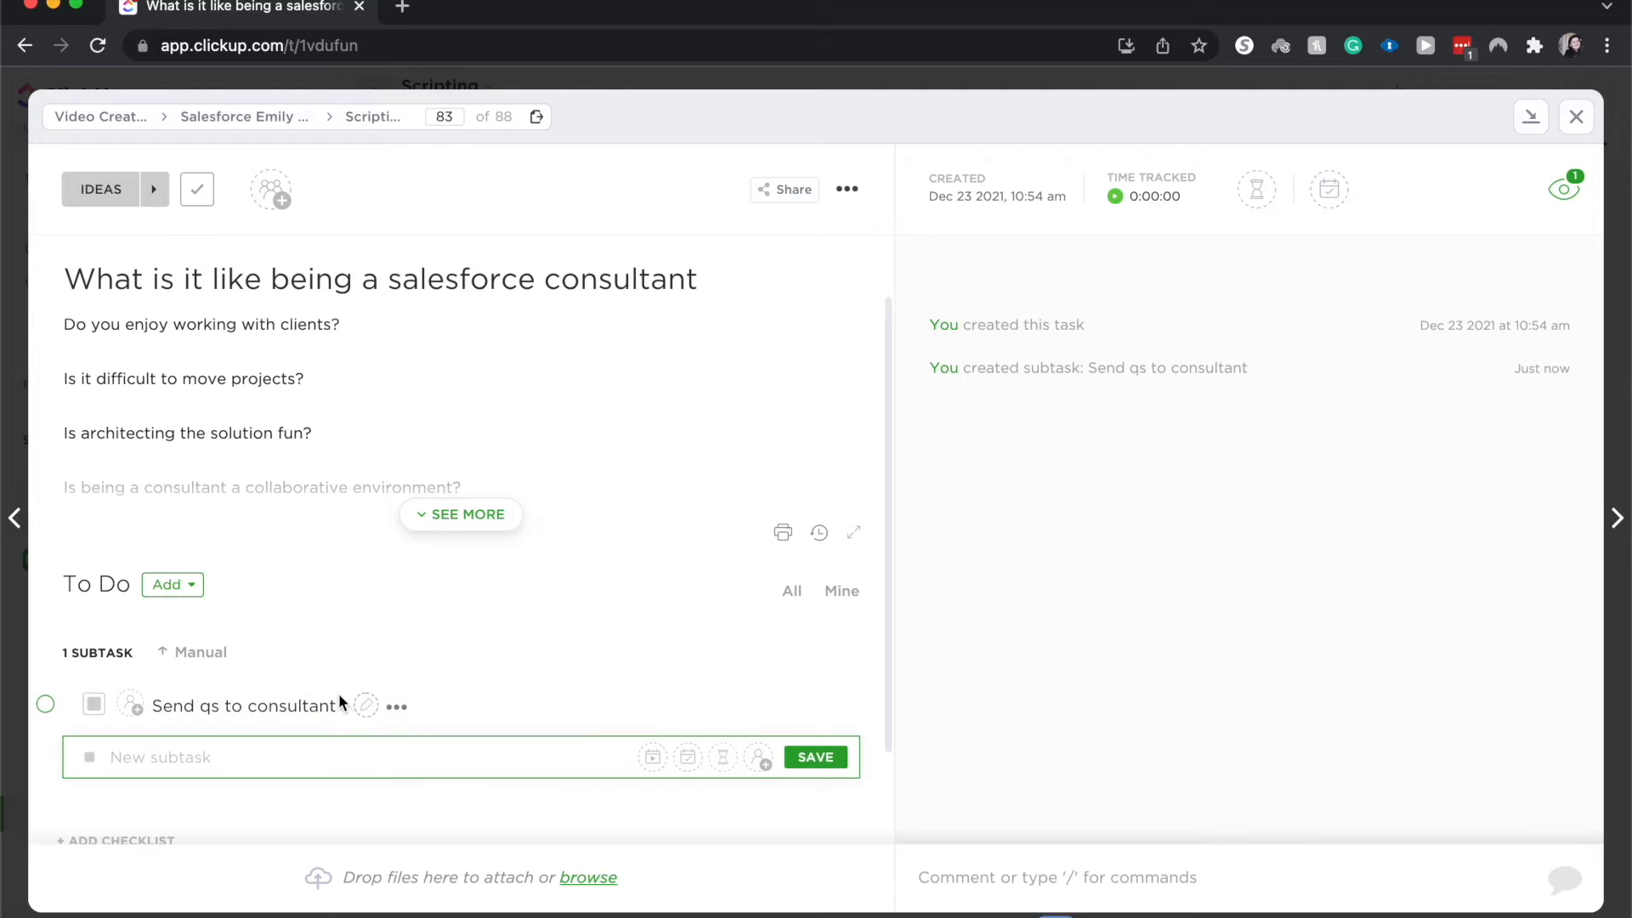
Assign the "Send qs to consultant" subtask to yourself
click(130, 705)
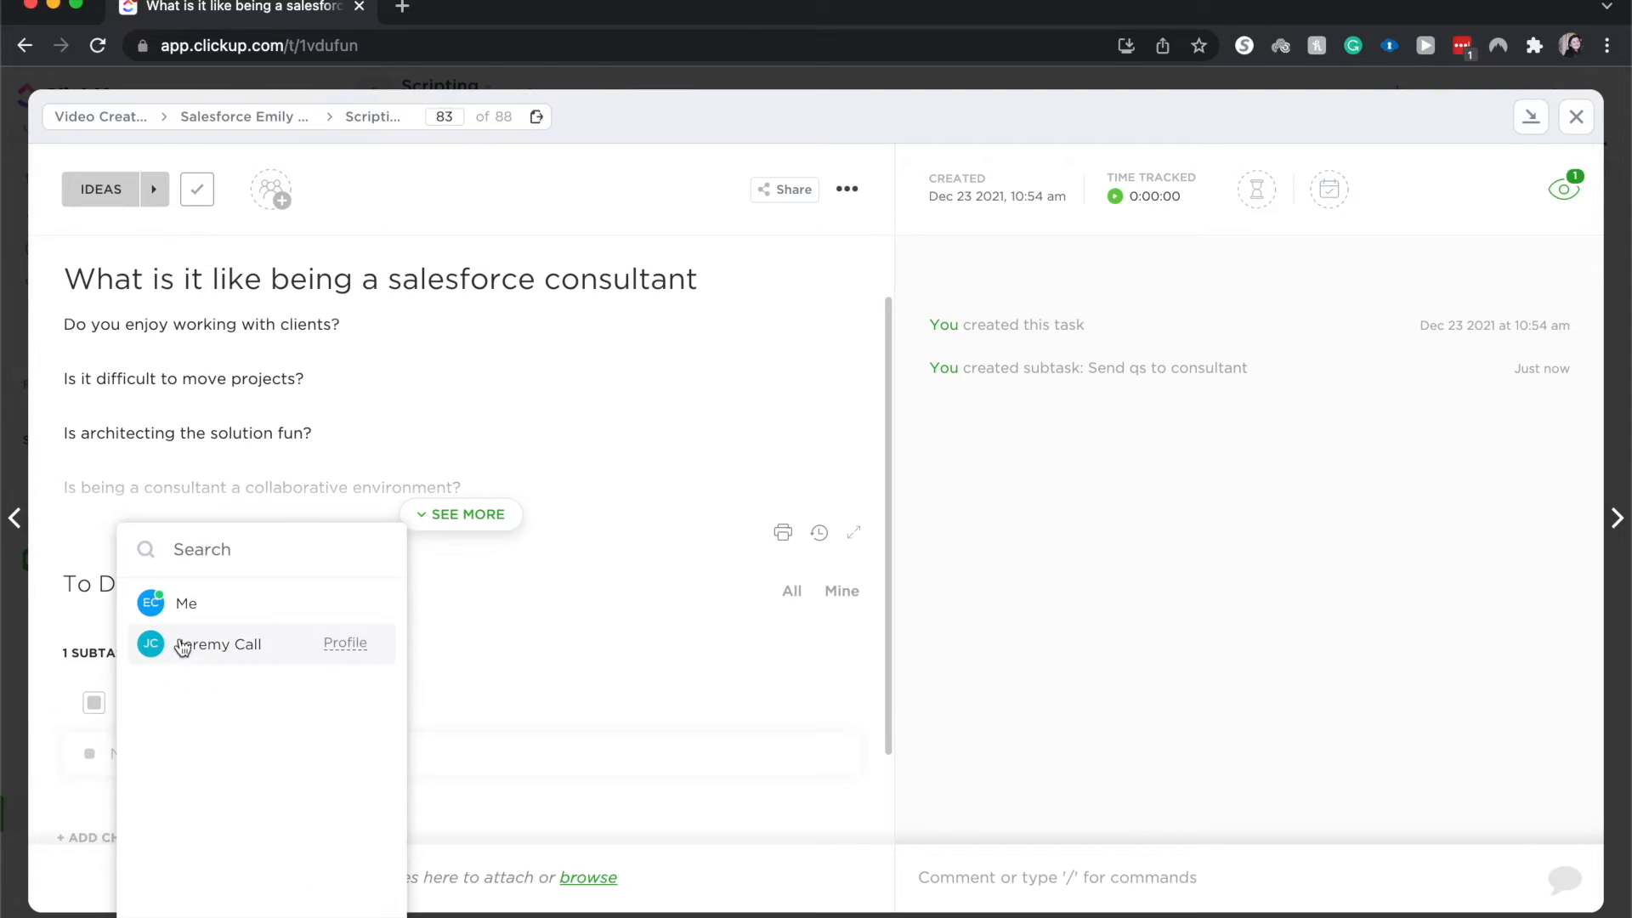
click(176, 603)
mouse_move(371, 711)
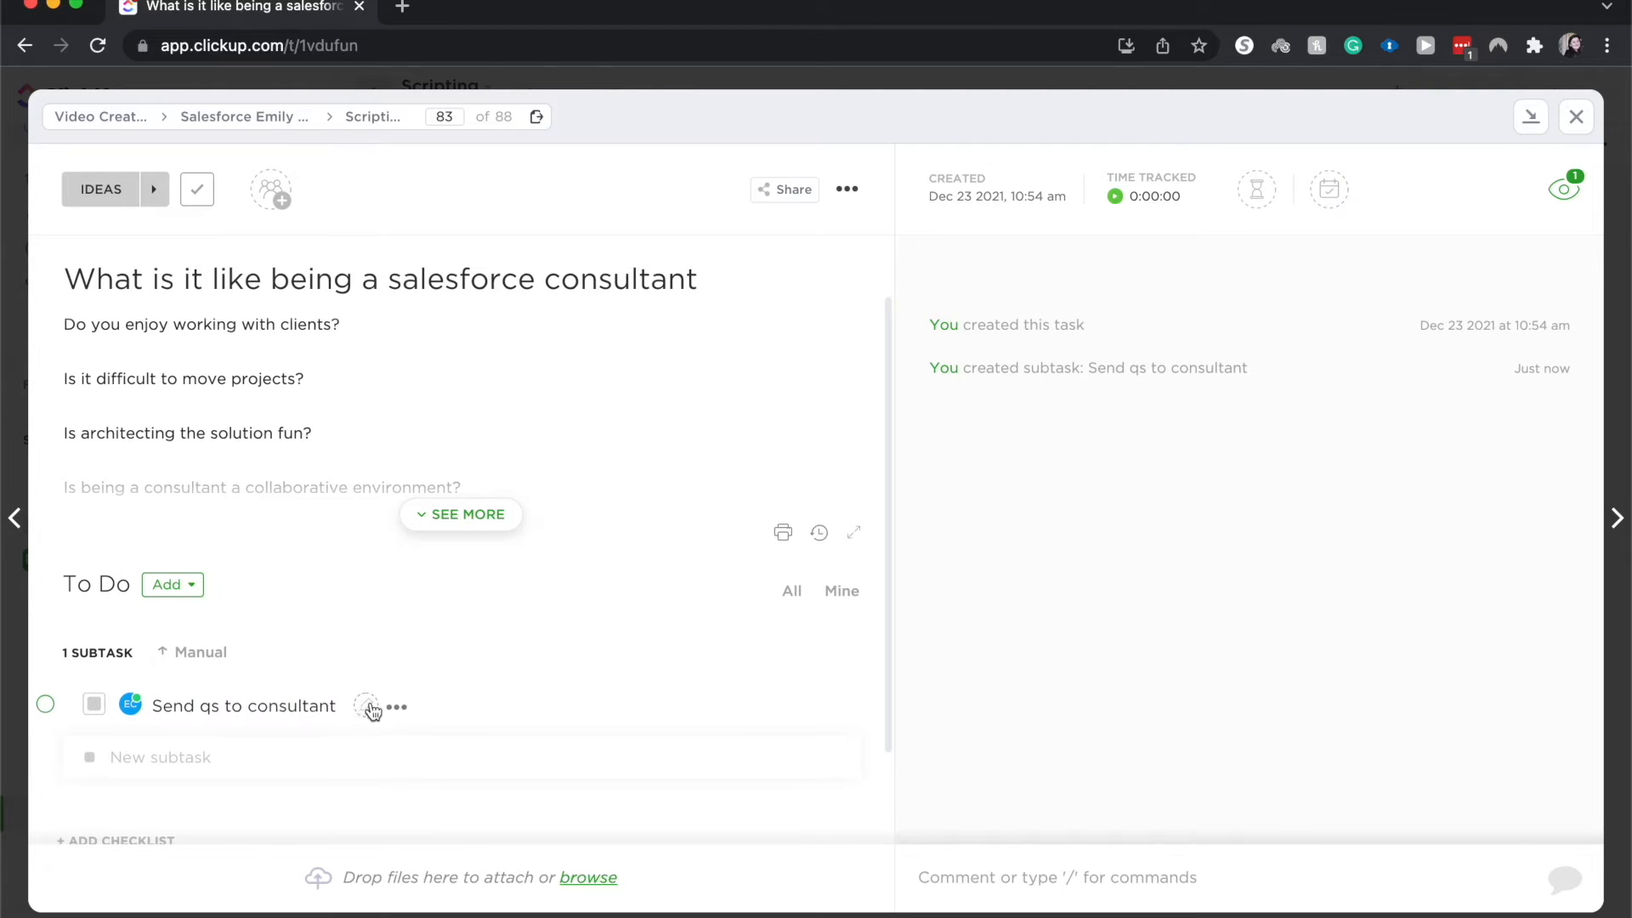
click(396, 709)
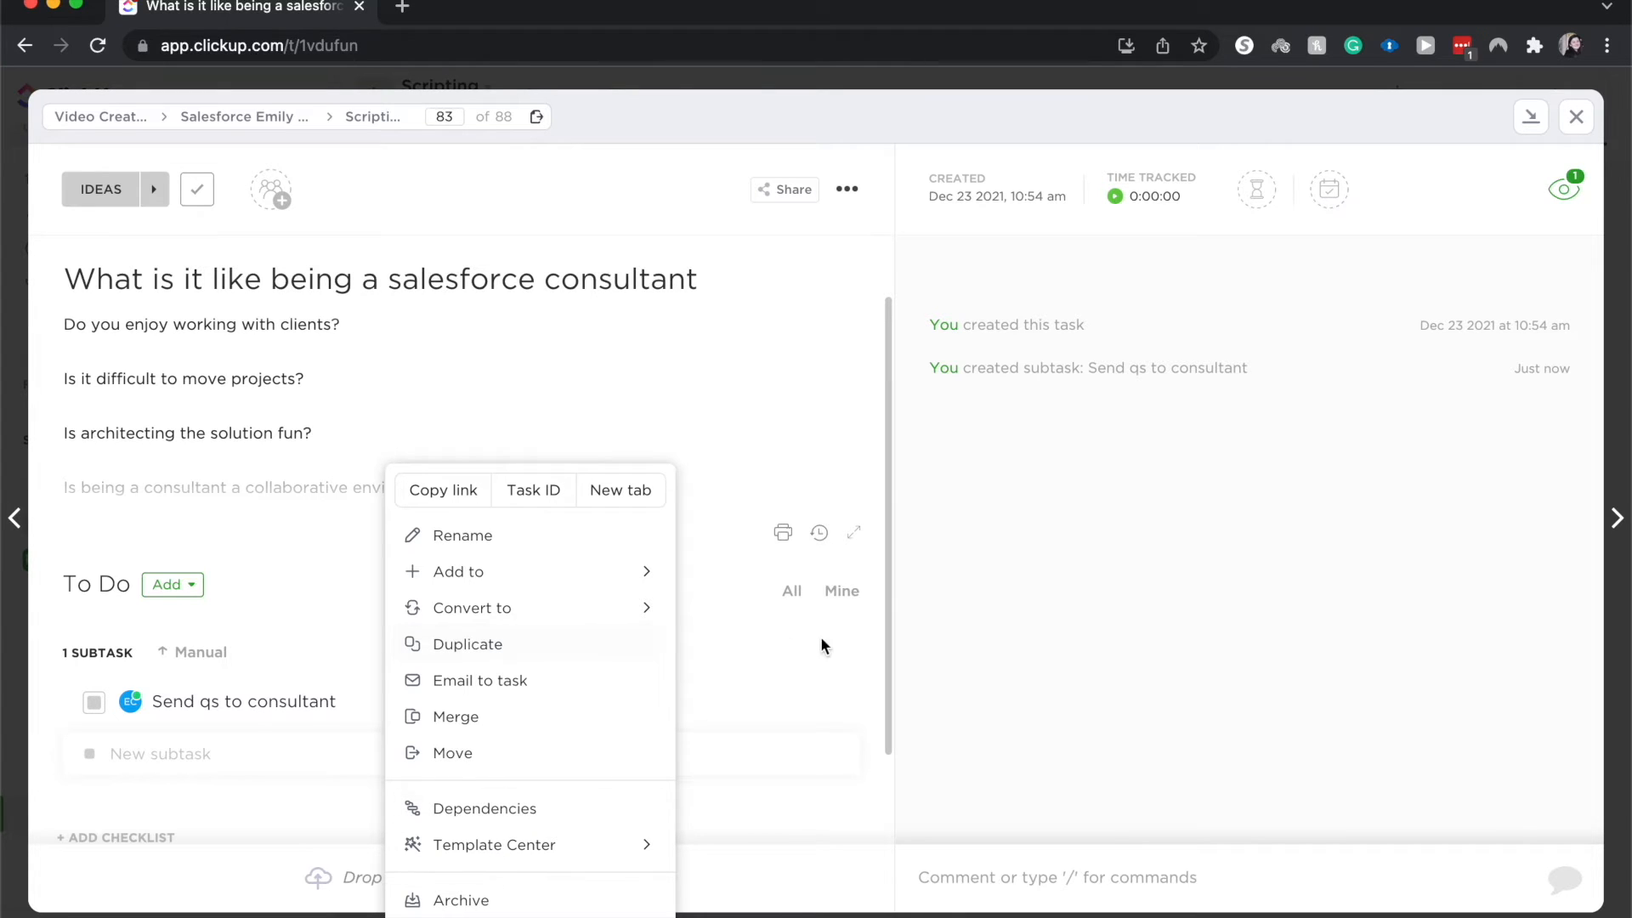
click(732, 658)
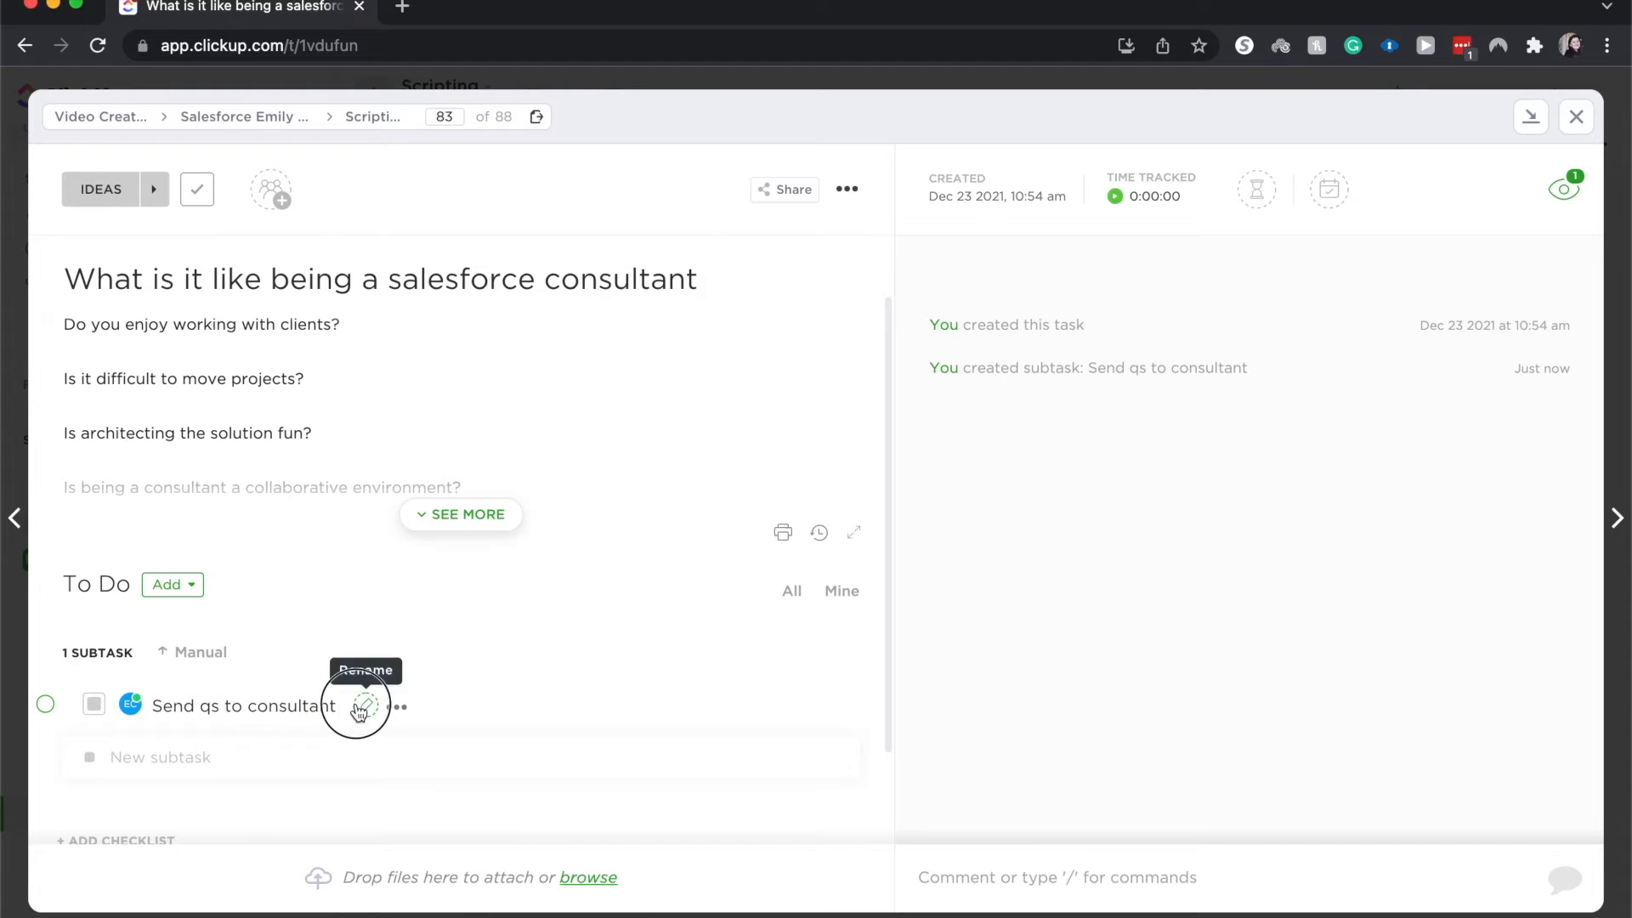
click(363, 708)
click(397, 629)
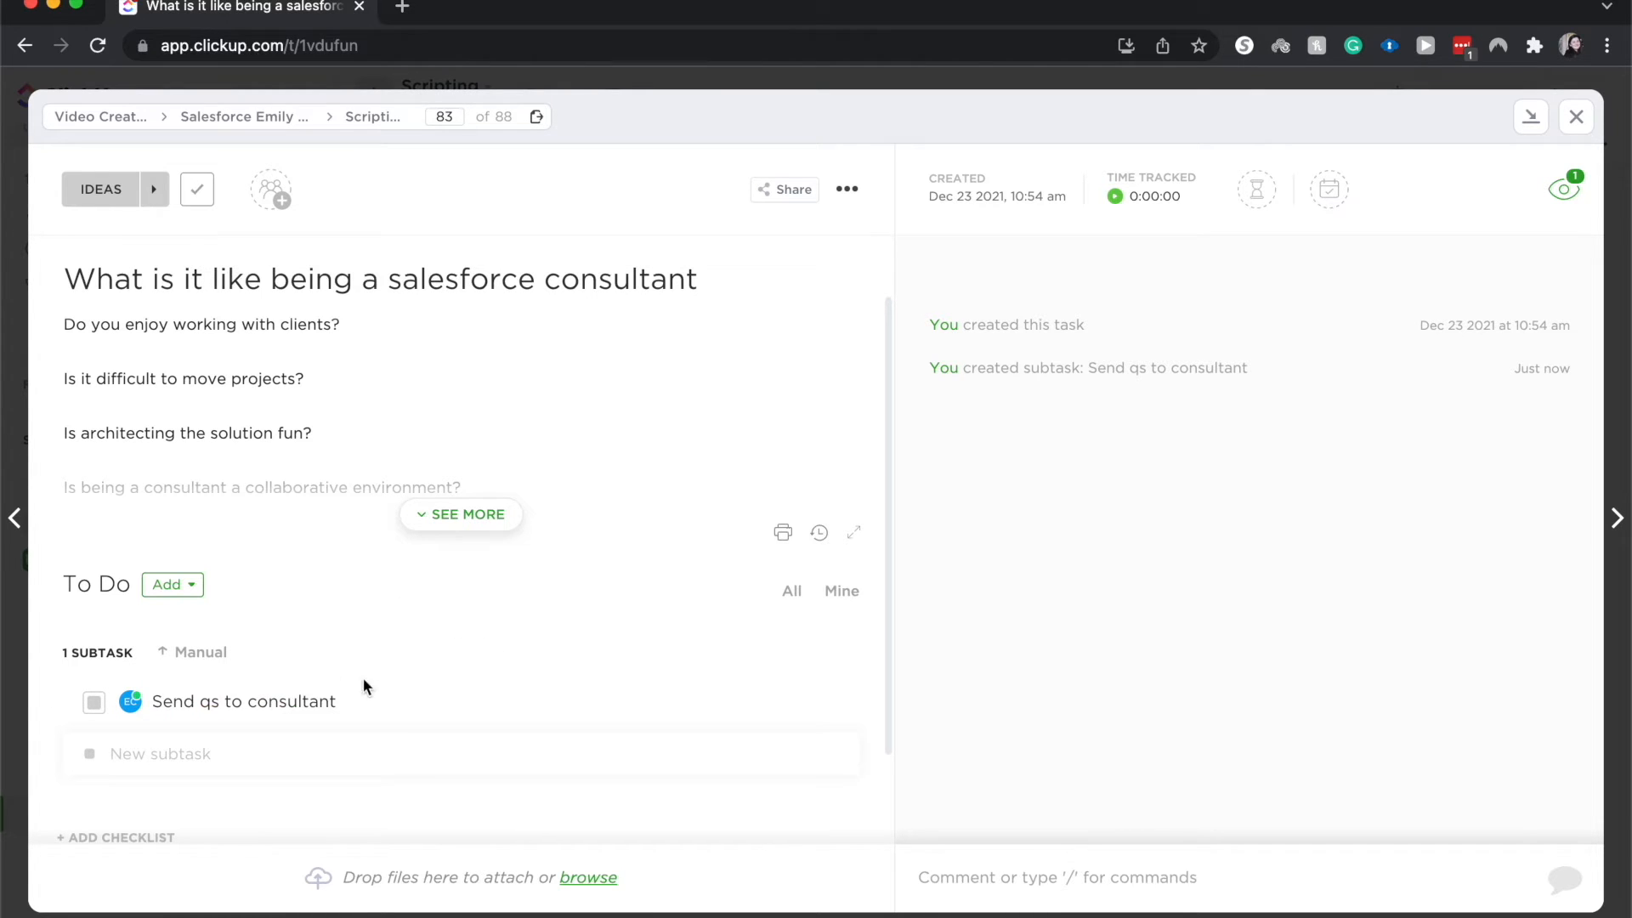
click(364, 703)
click(511, 757)
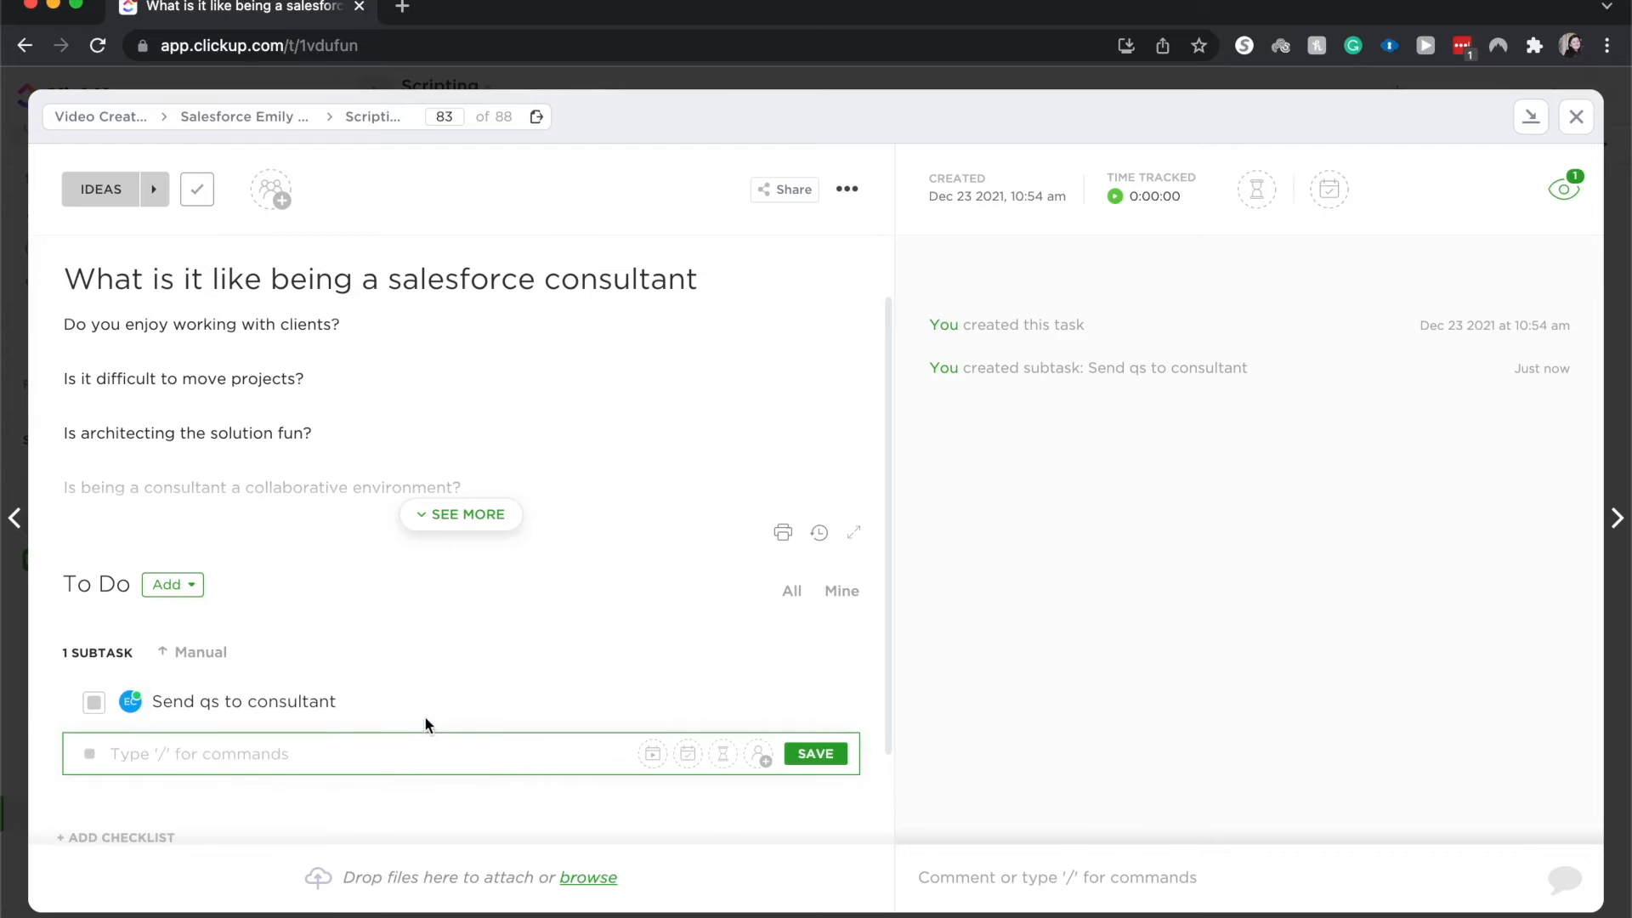
click(394, 708)
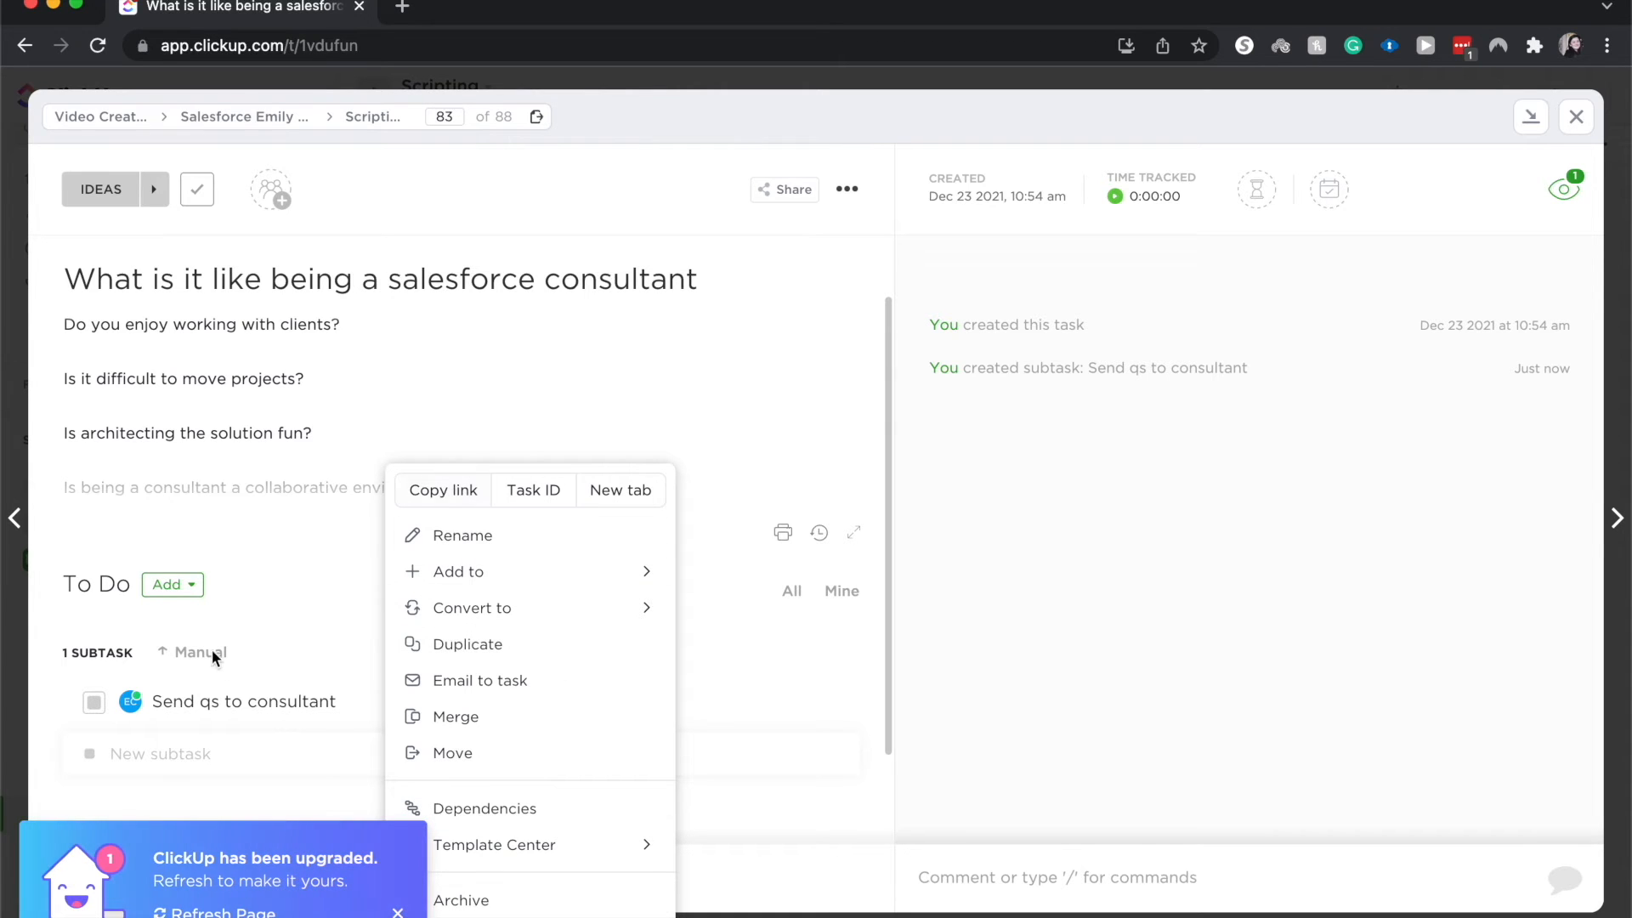
Open the "Send qs to consultant" subtask and set its time estimate to 2 minutes
click(204, 699)
click(204, 699)
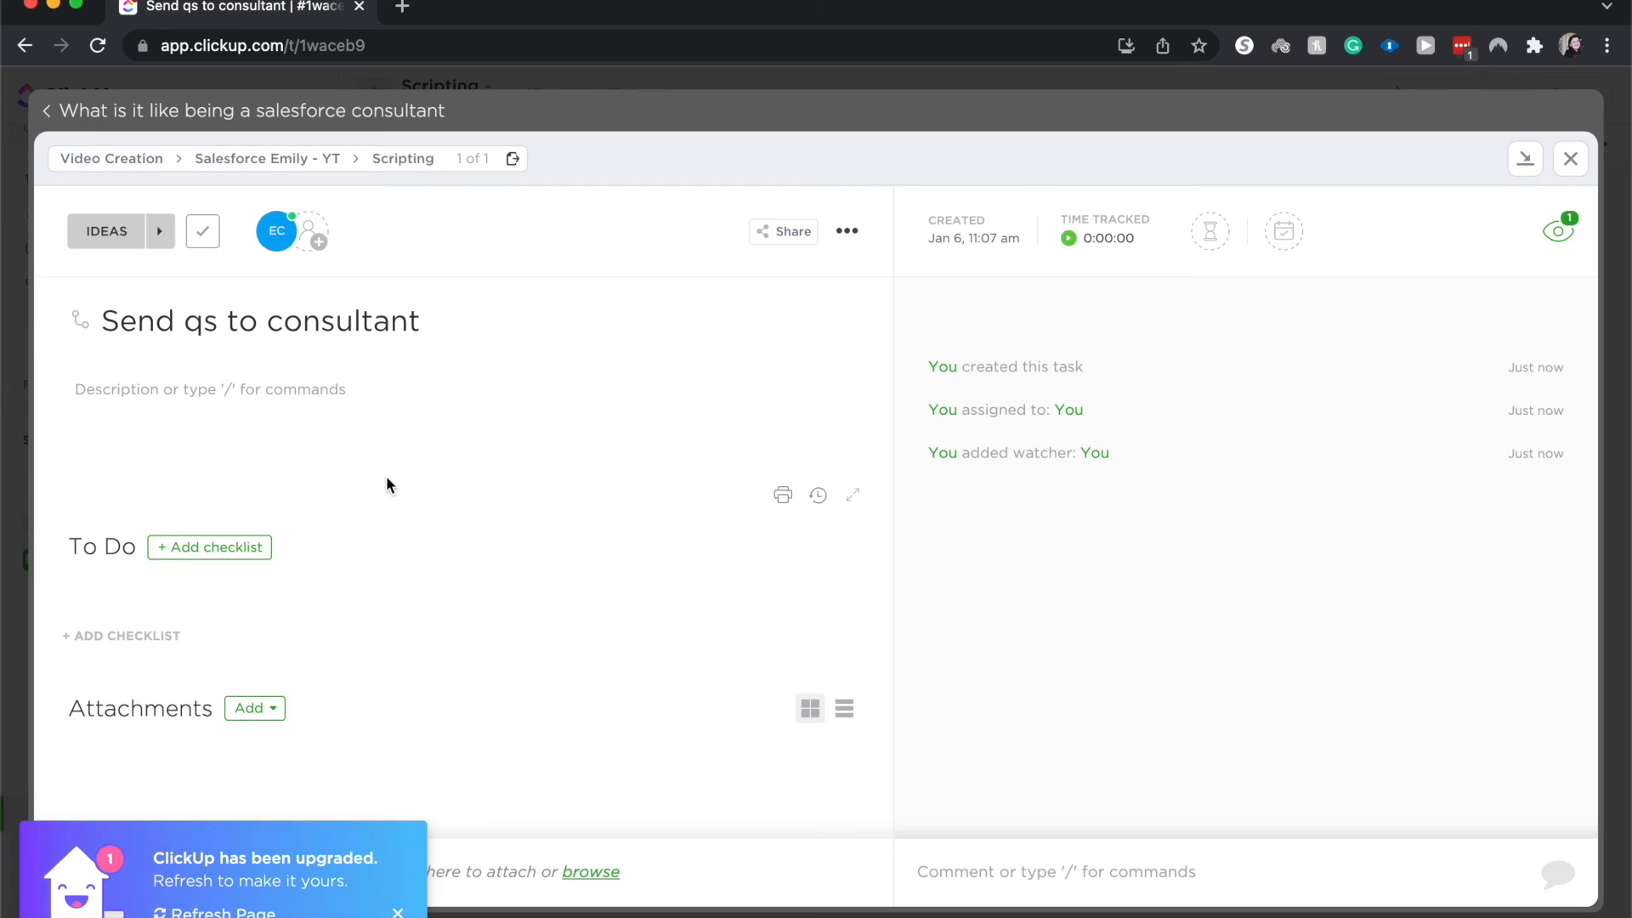
click(1197, 232)
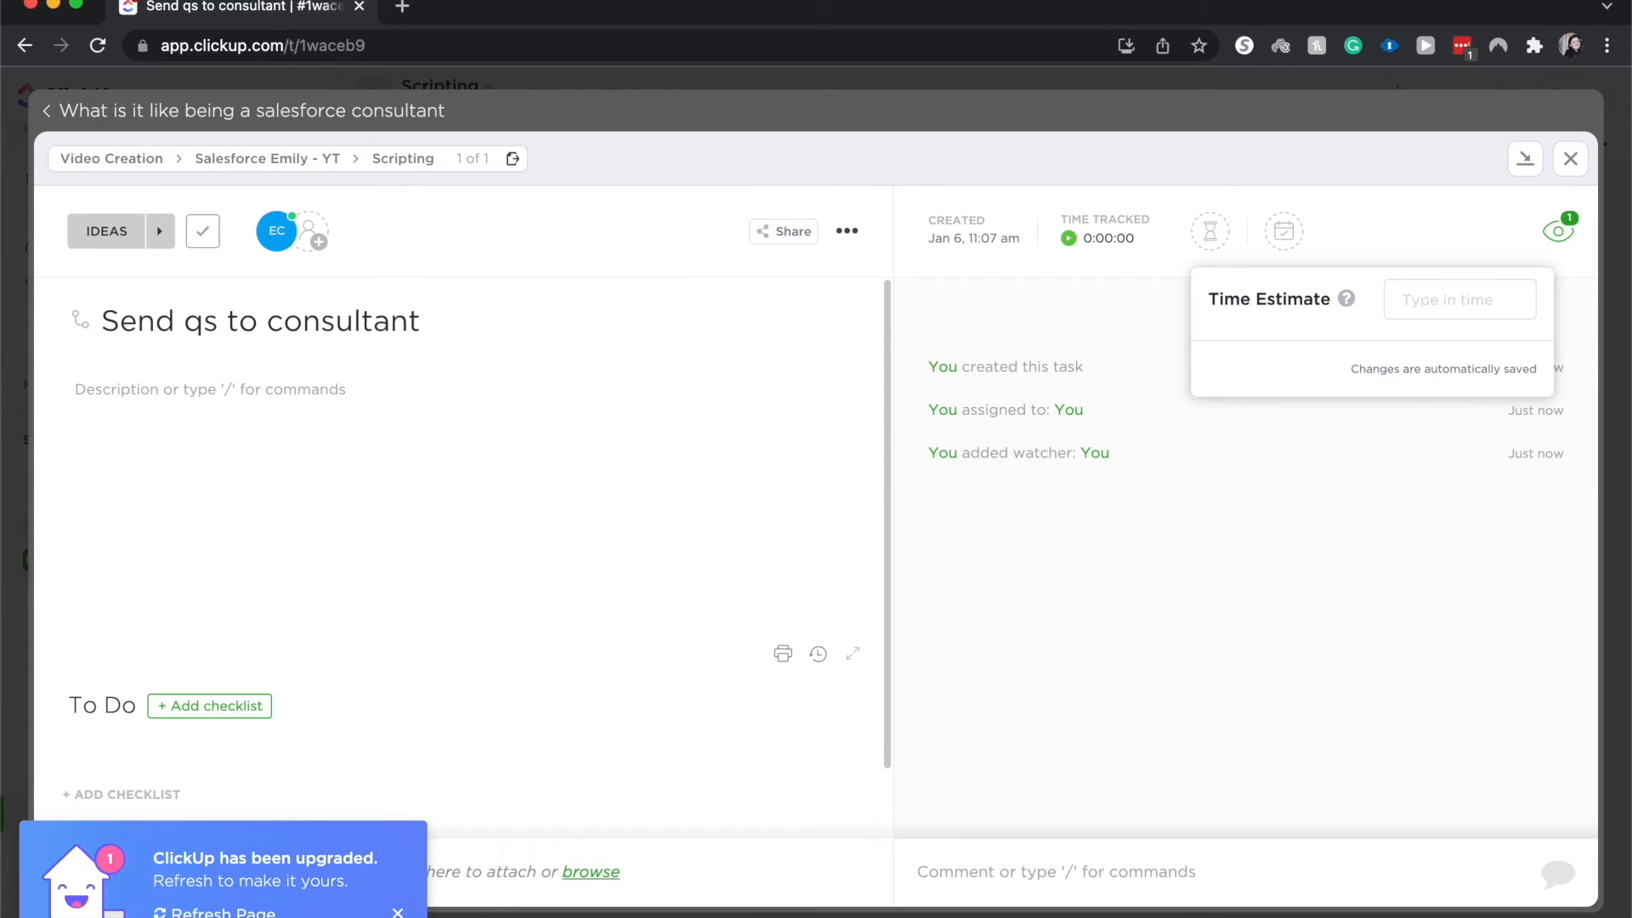
text(200)
key(BackSpace)
key(BackSpace)
text(min)
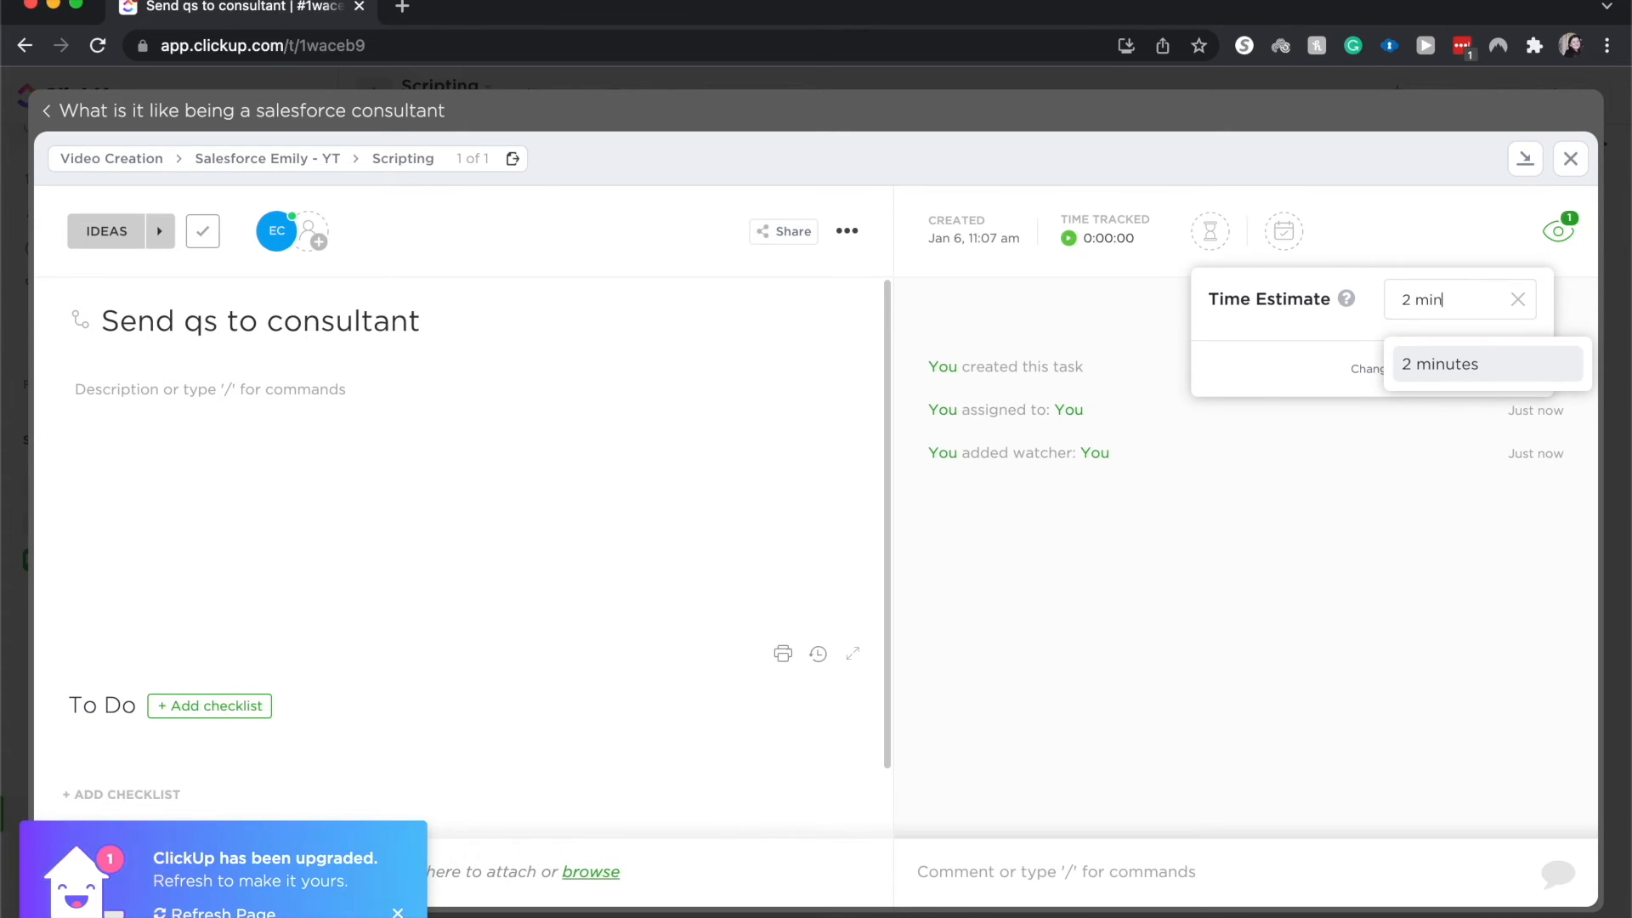
click(1563, 364)
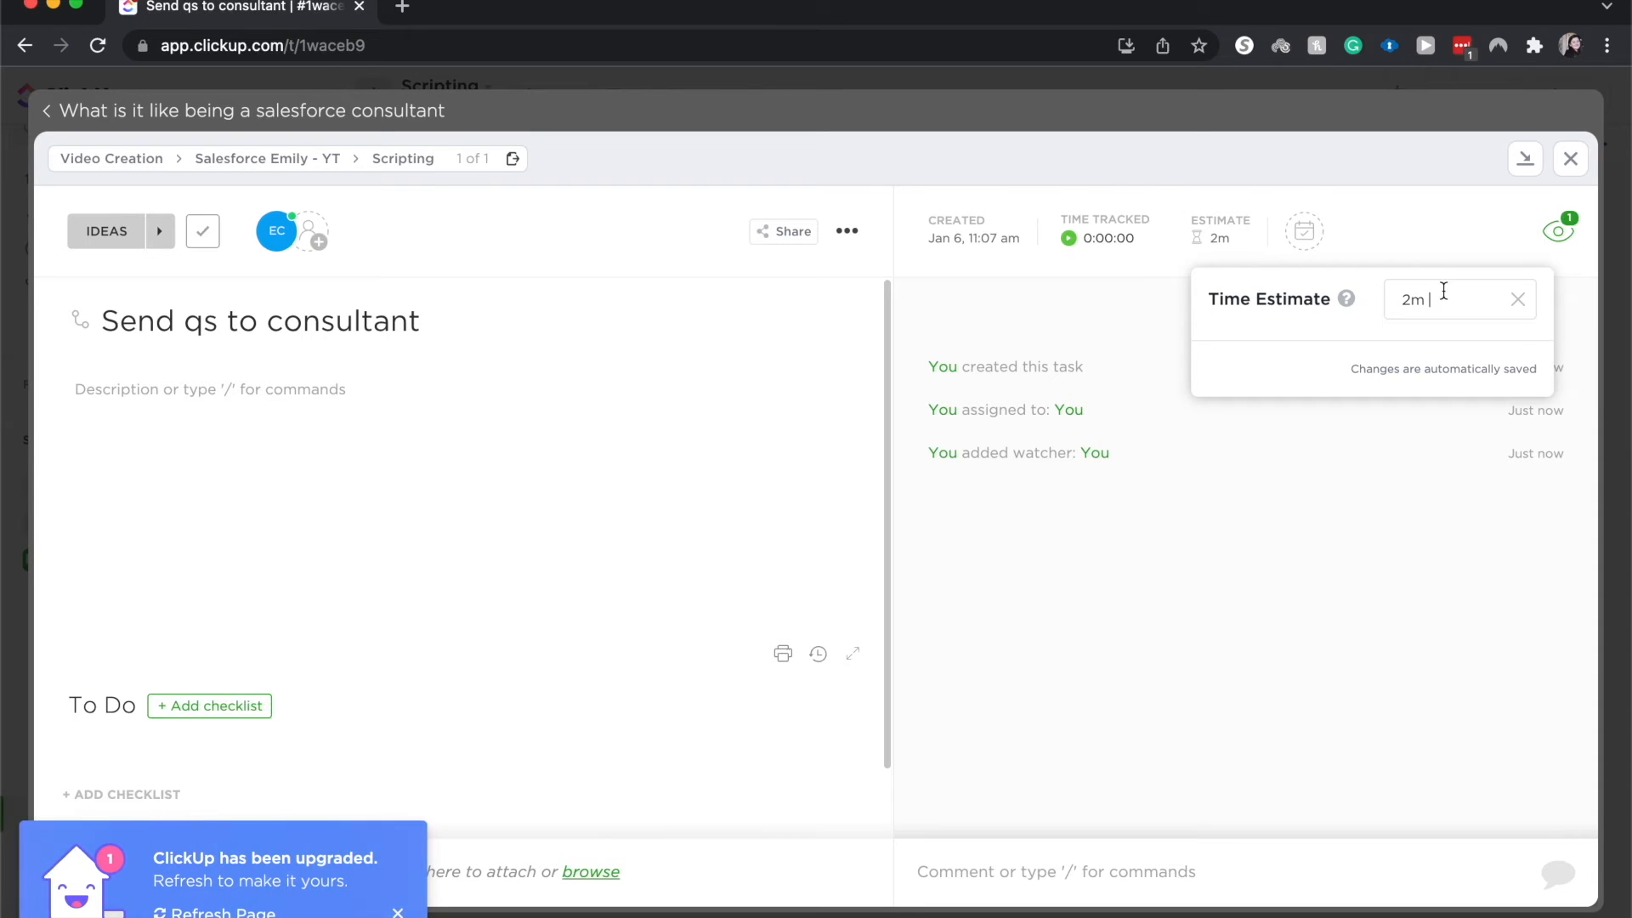
click(1478, 251)
Set the subtask's due date to January 7, 2022
click(1304, 231)
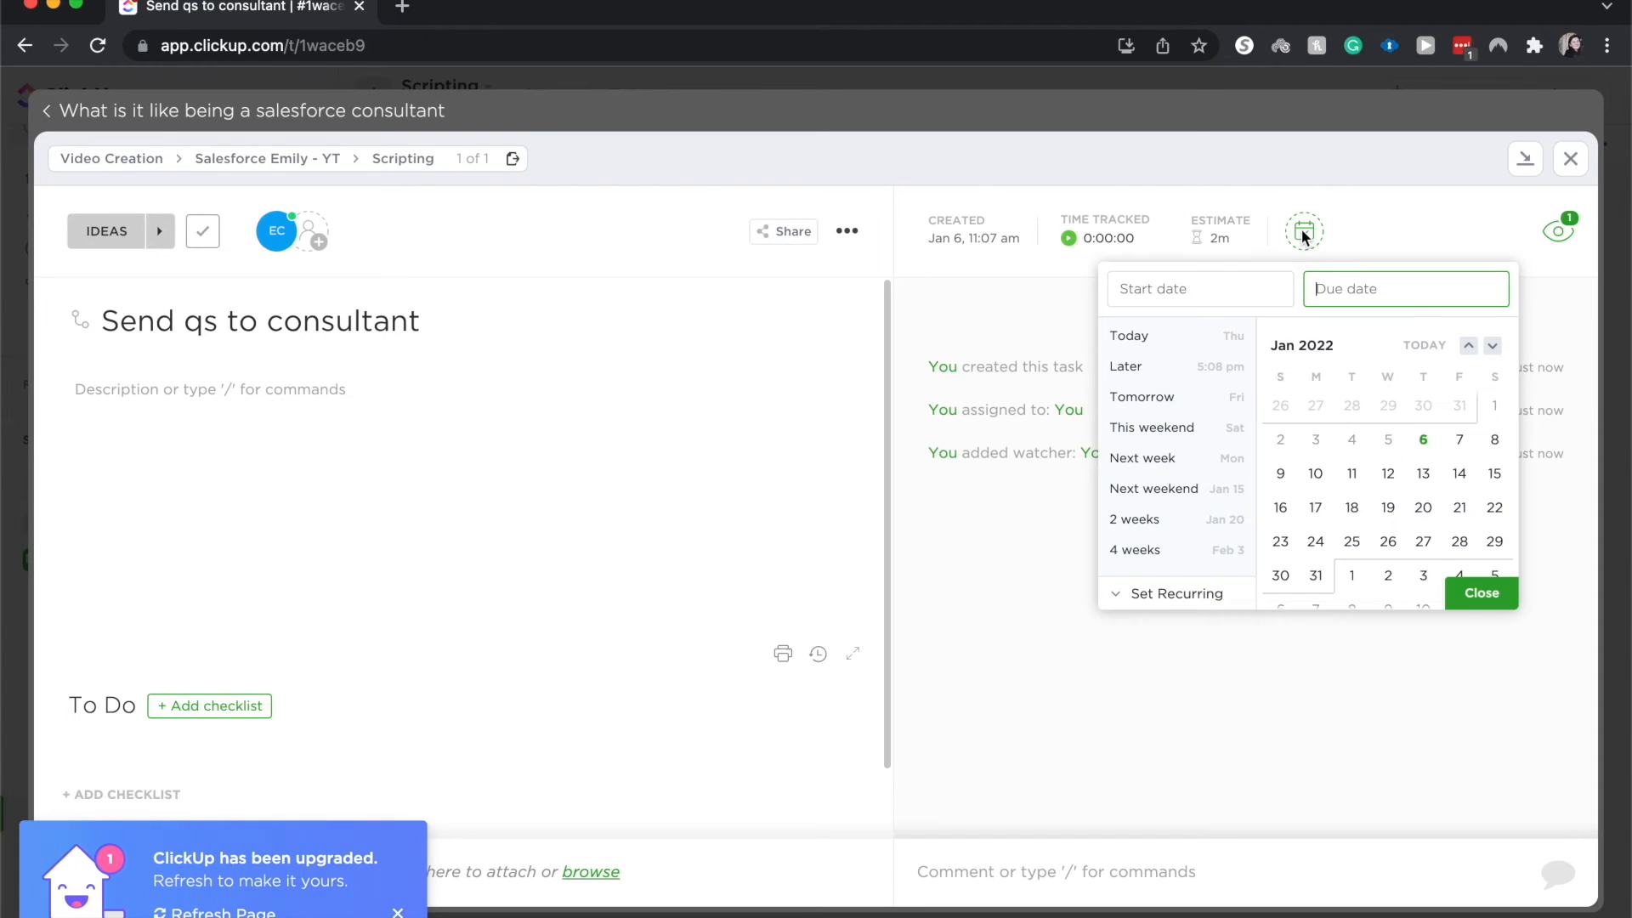
click(1464, 440)
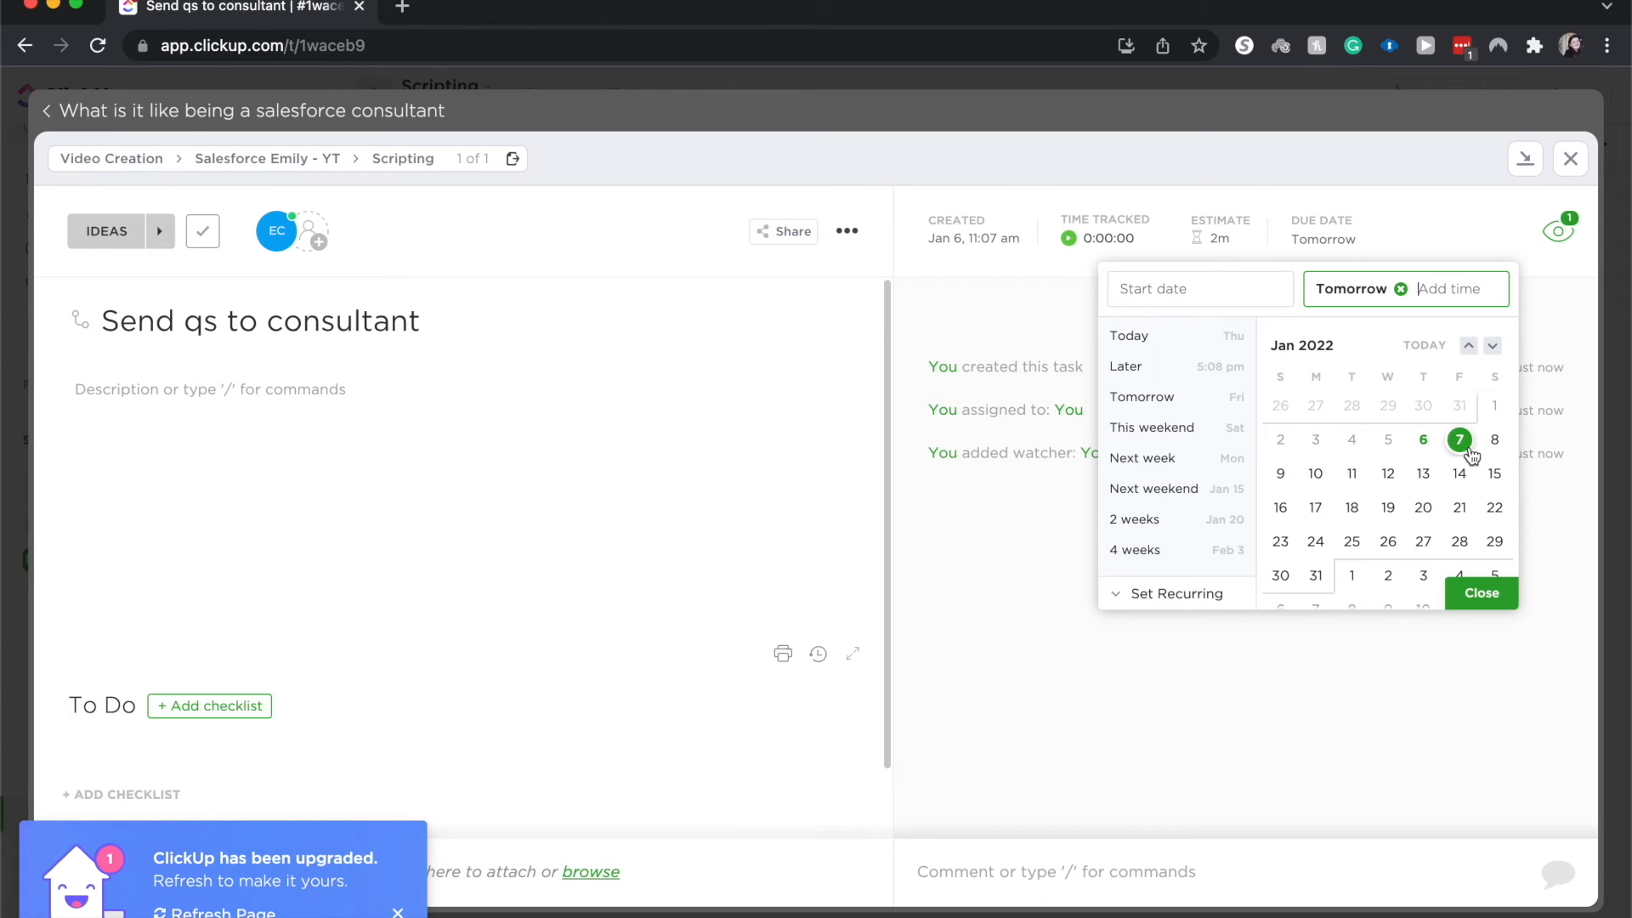
click(1469, 600)
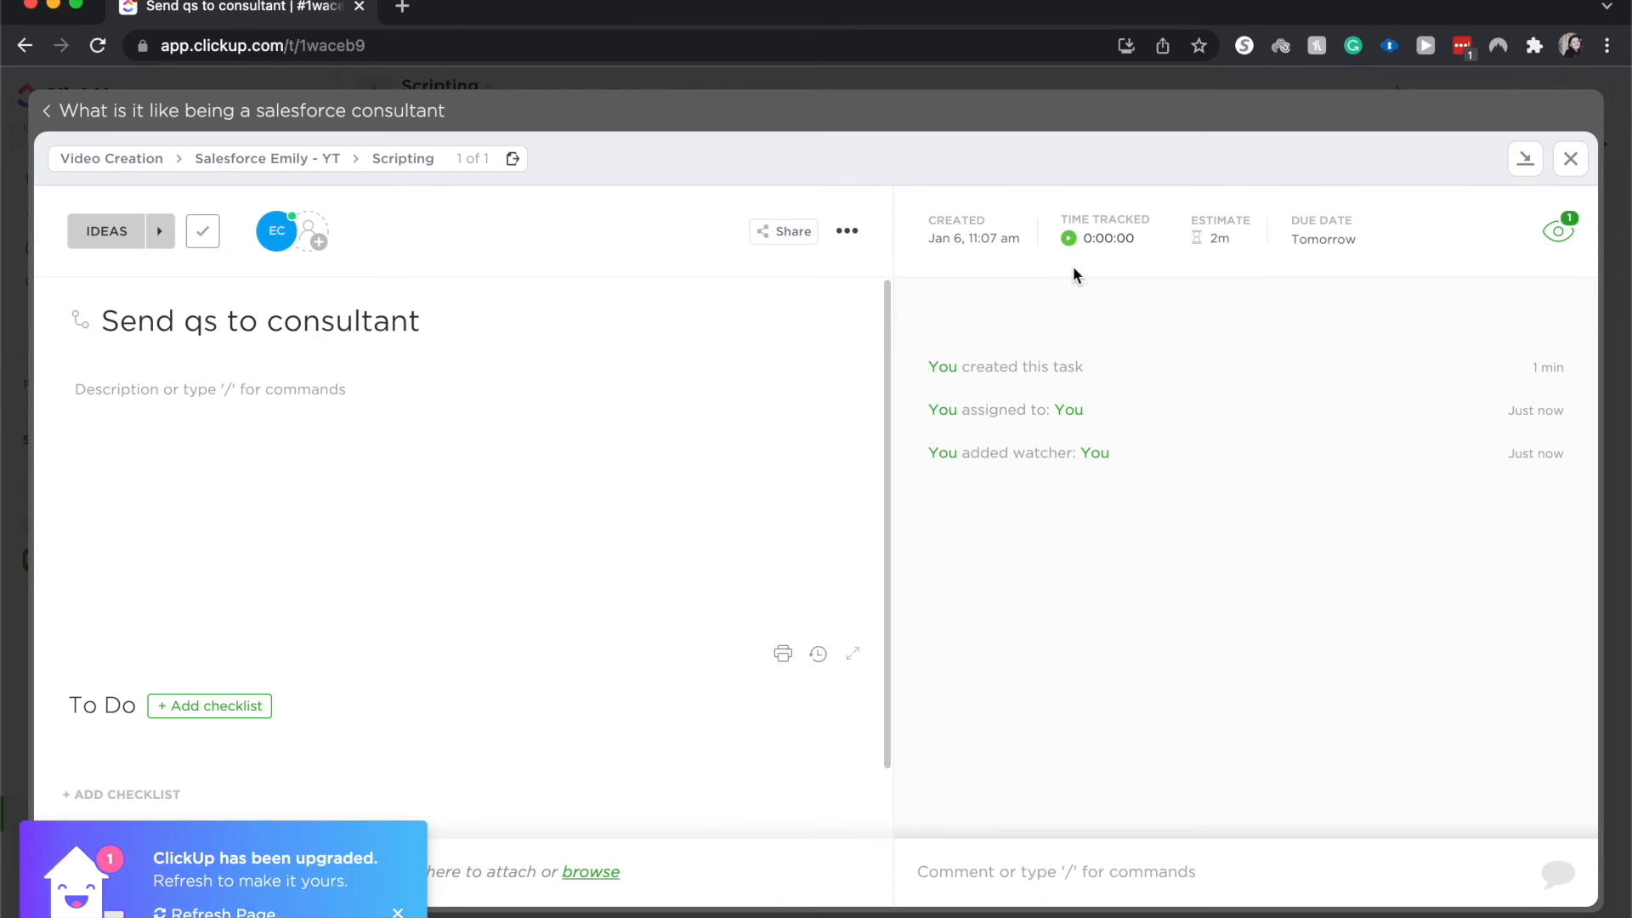
Dismiss the upgrade notice and close the subtask to return to the Scripting list
click(384, 603)
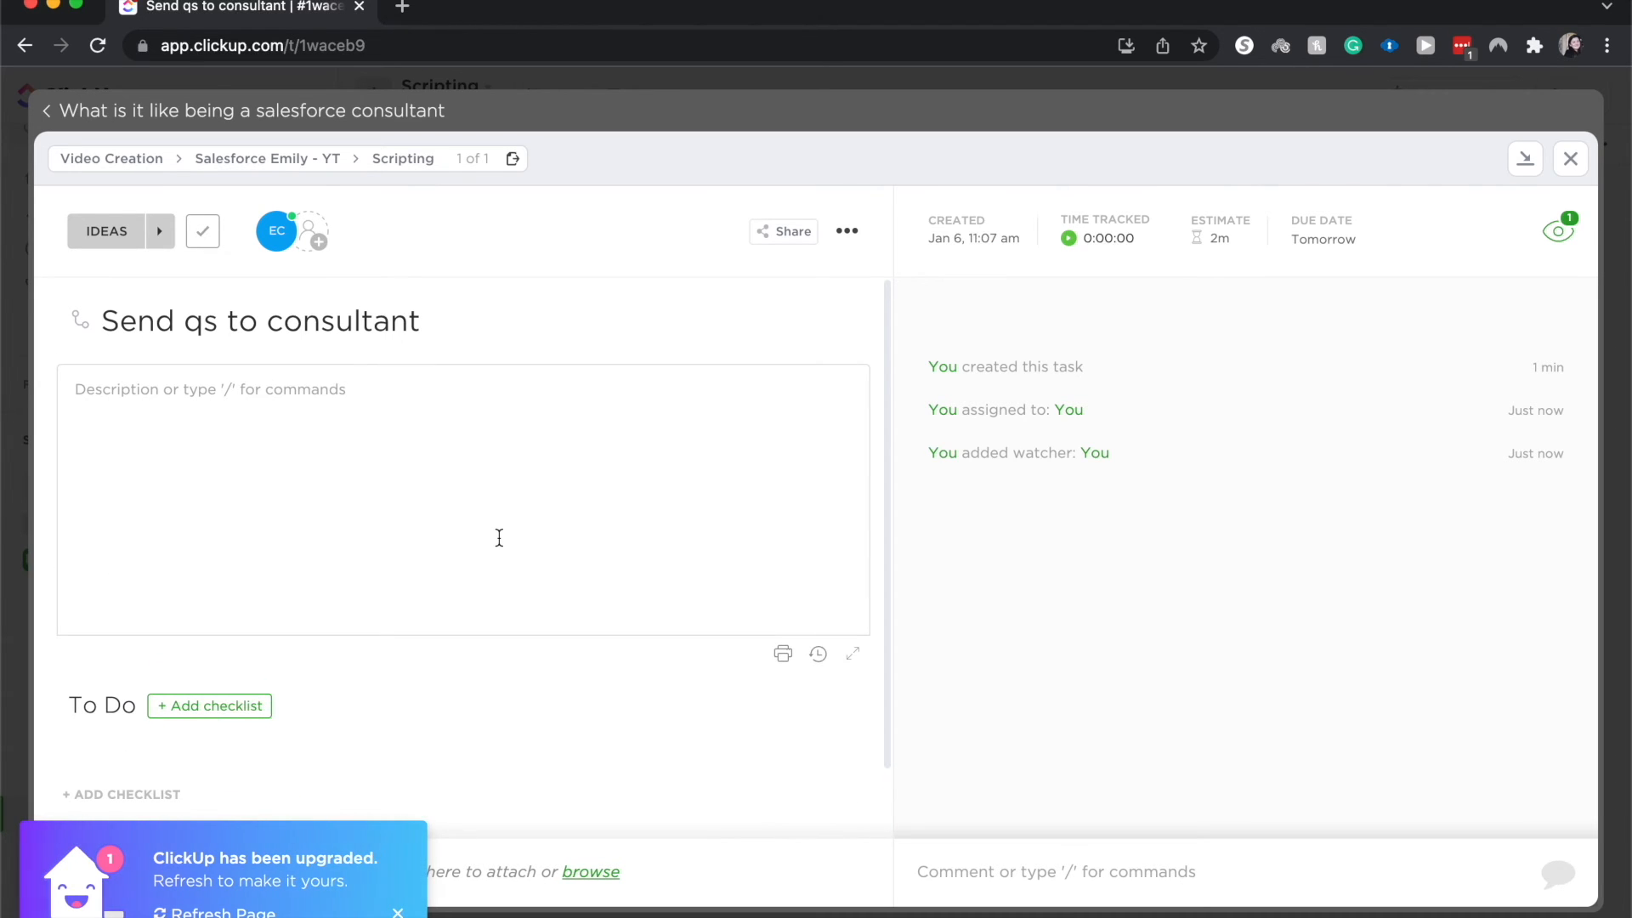
scroll(499, 539, down, 1)
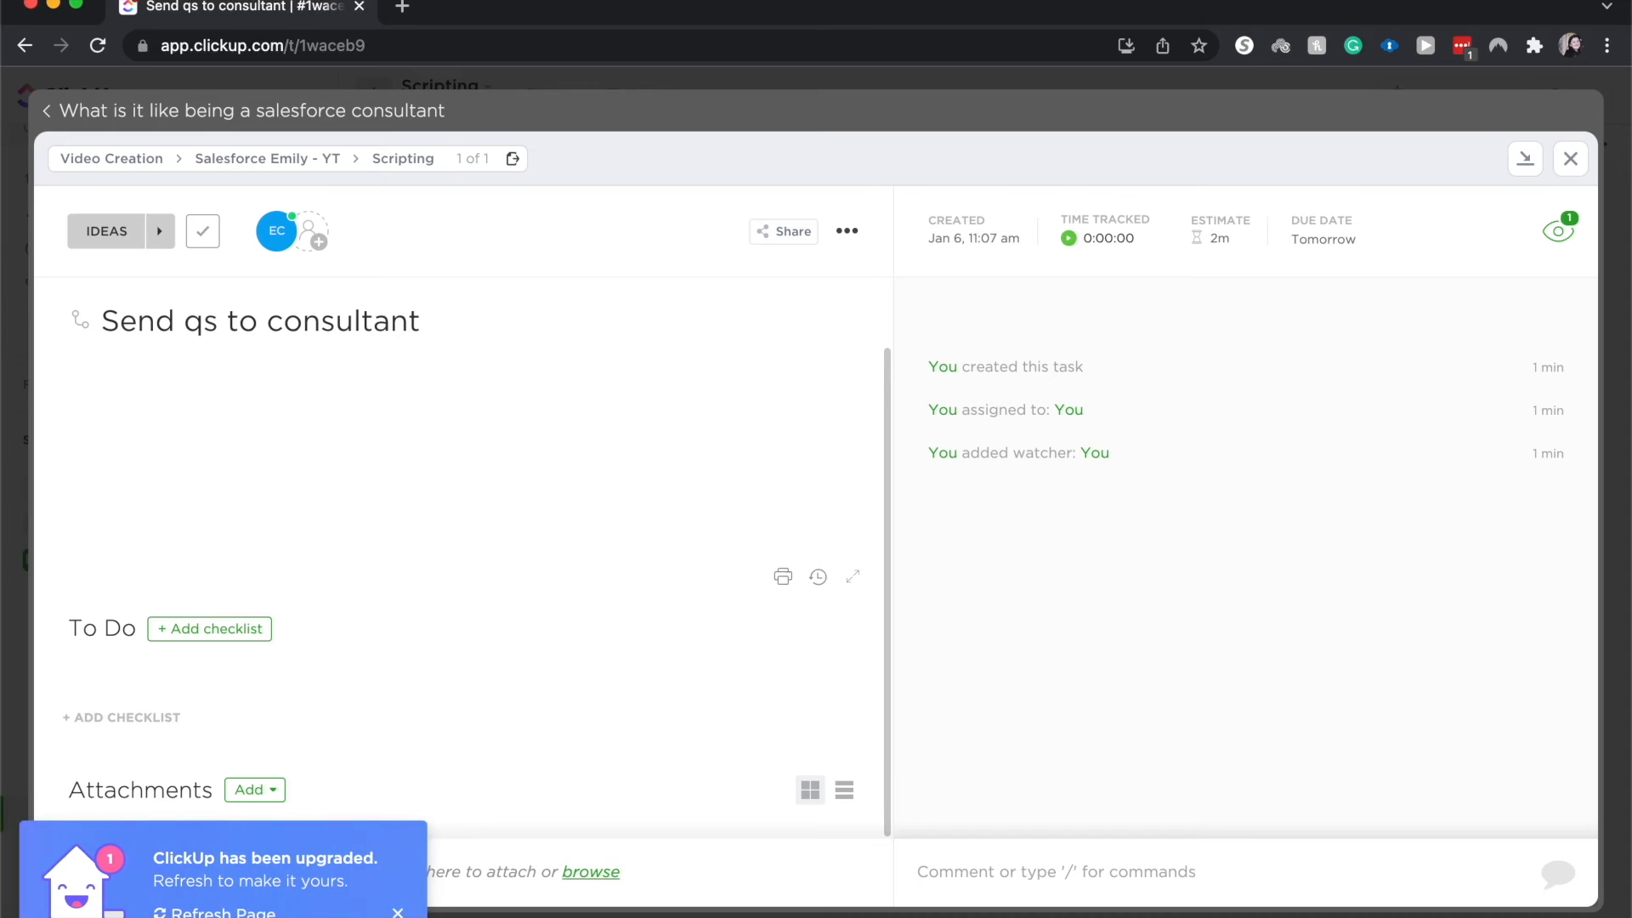
click(397, 913)
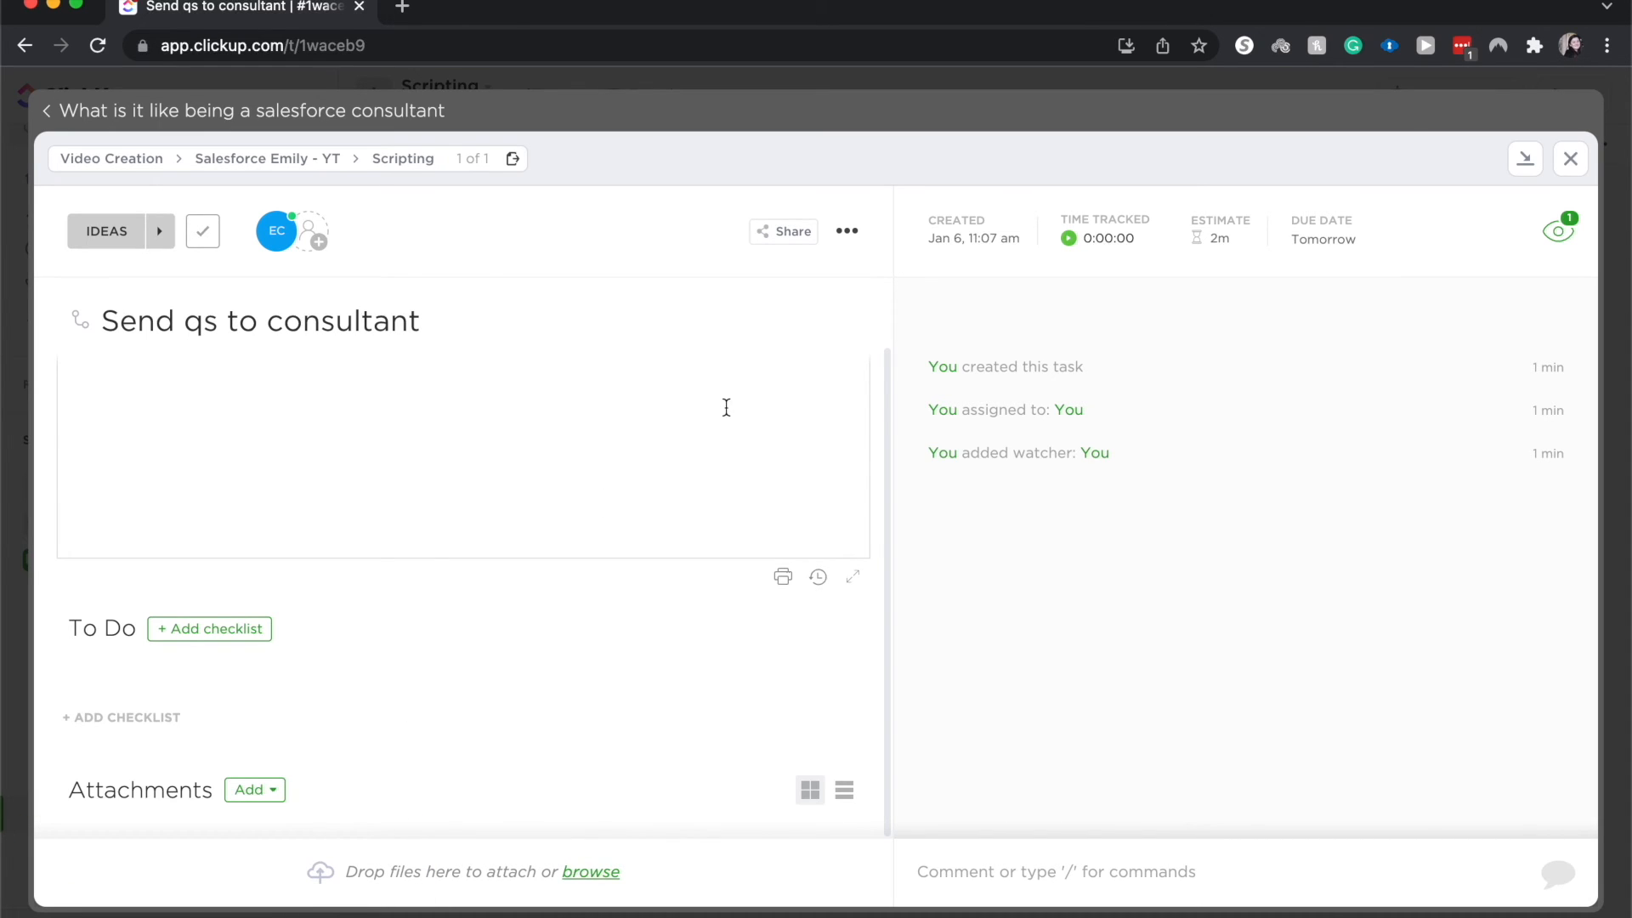
click(1570, 159)
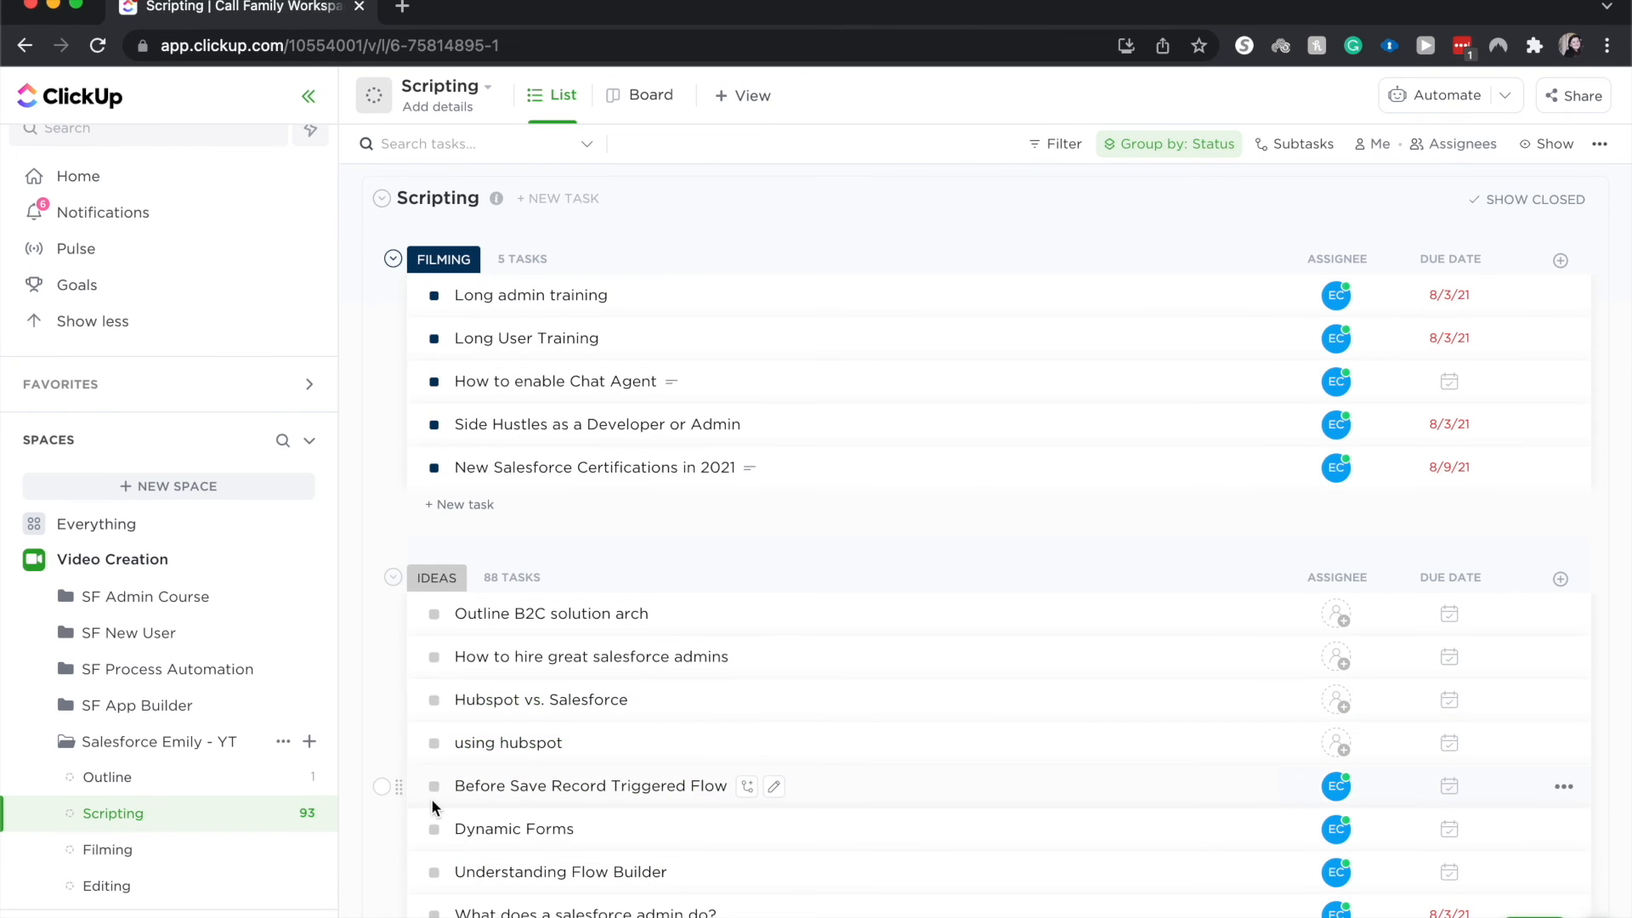
Expand "What is it like being a salesforce consultant" in the Ideas group and set its "Send qs to consultant" subtask's status to Complete
scroll(434, 808, down, 15)
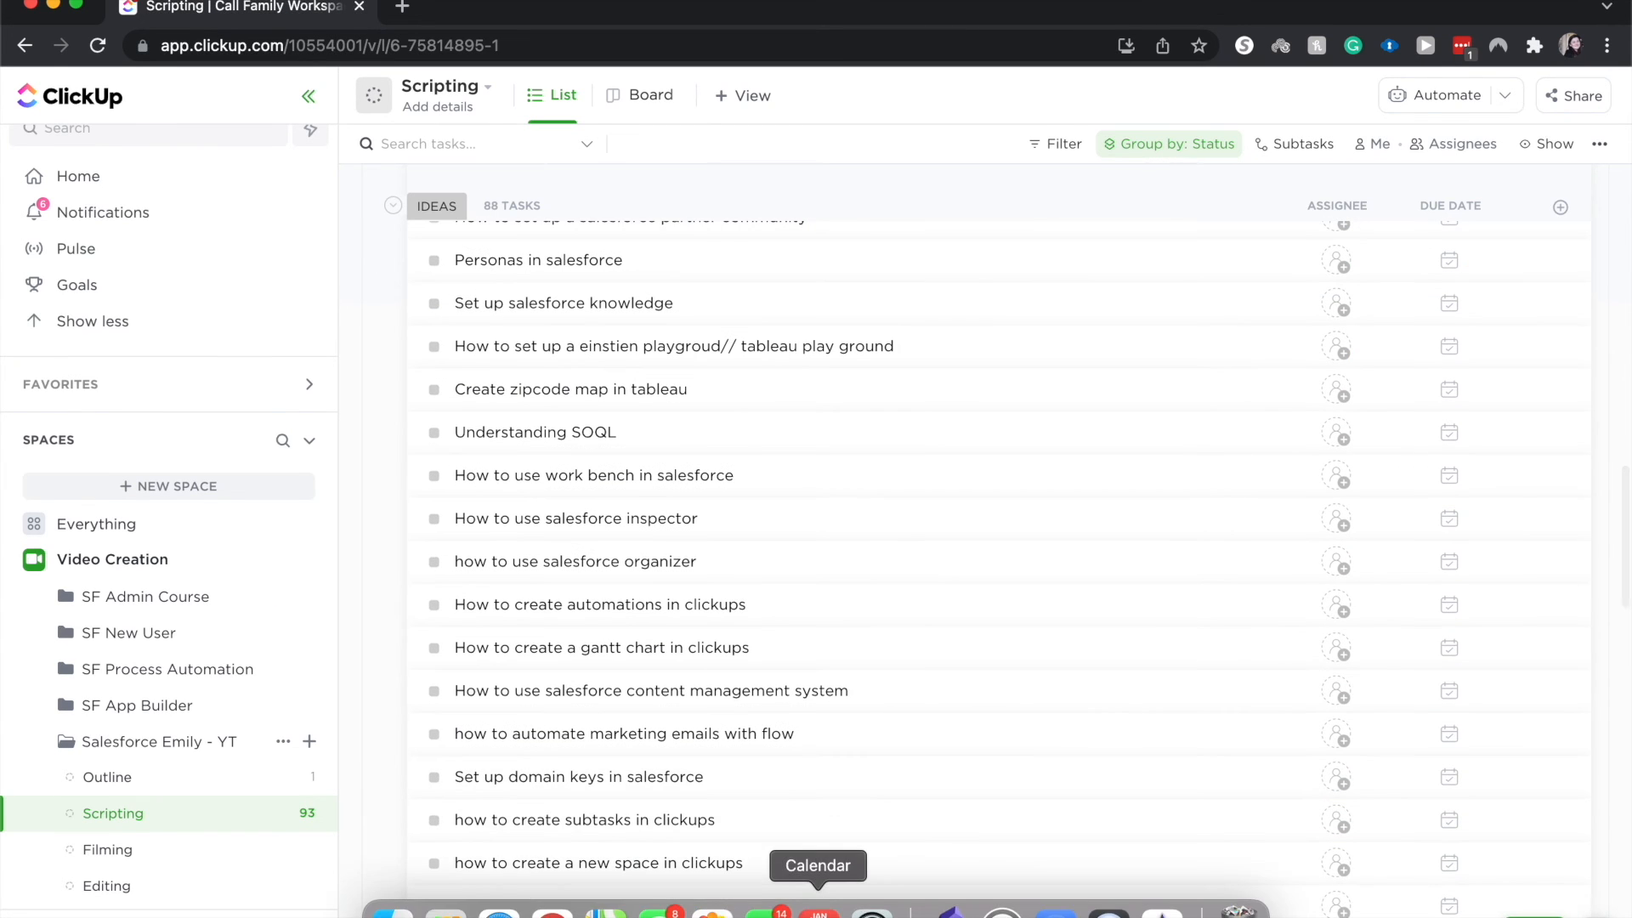
scroll(772, 744, down, 10)
scroll(776, 725, down, 5)
scroll(854, 836, down, 8)
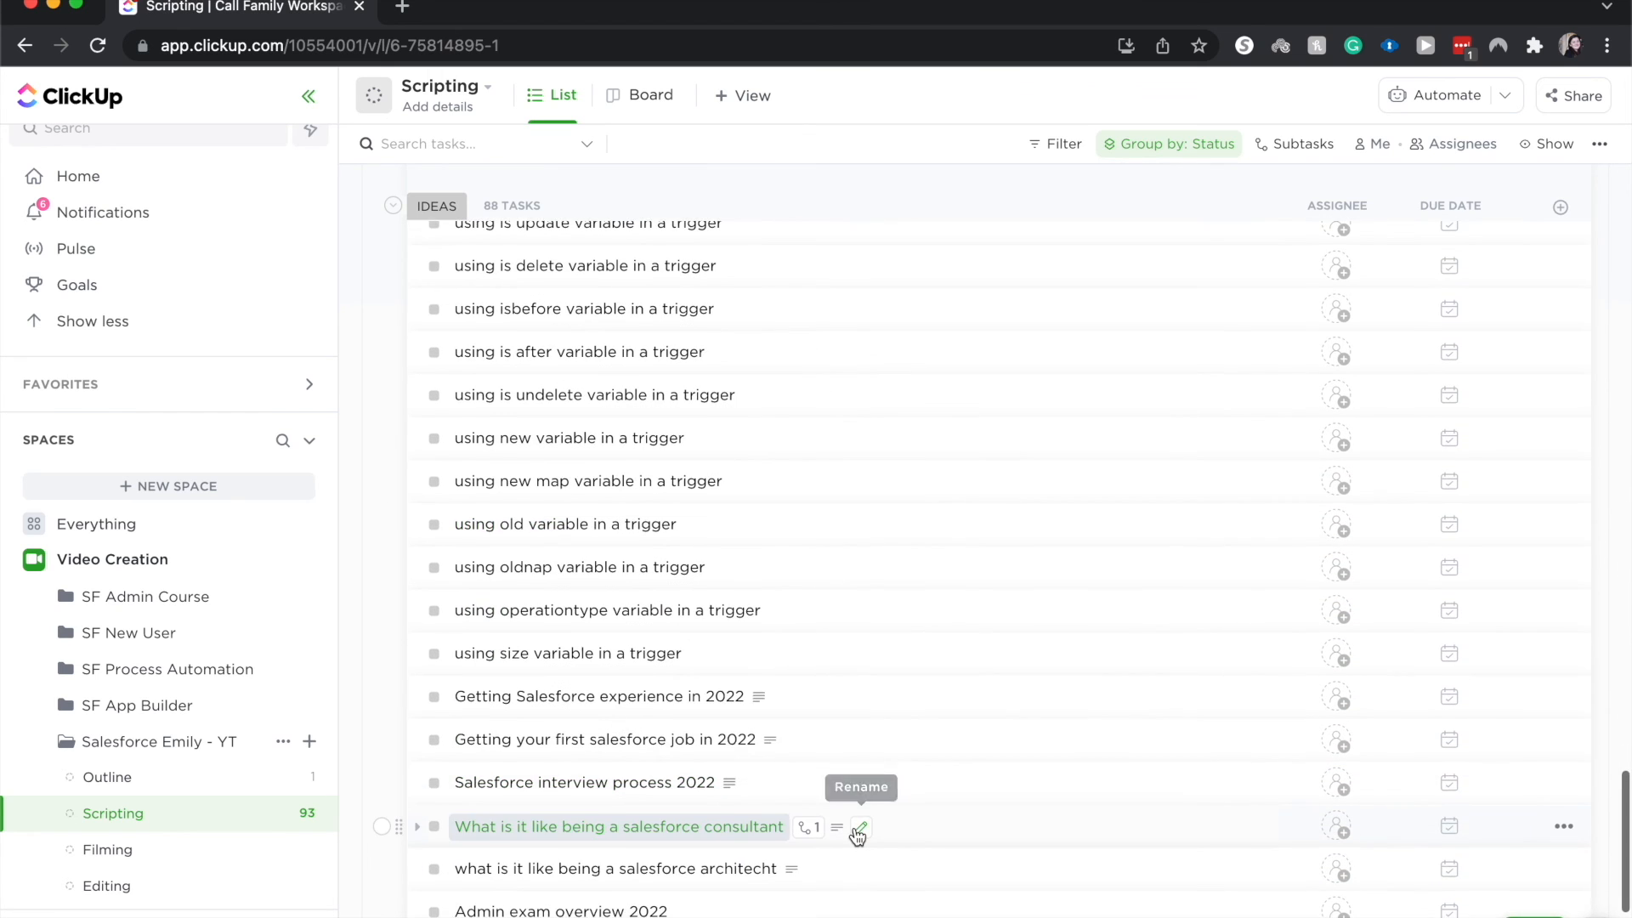
scroll(858, 837, down, 1)
mouse_move(817, 804)
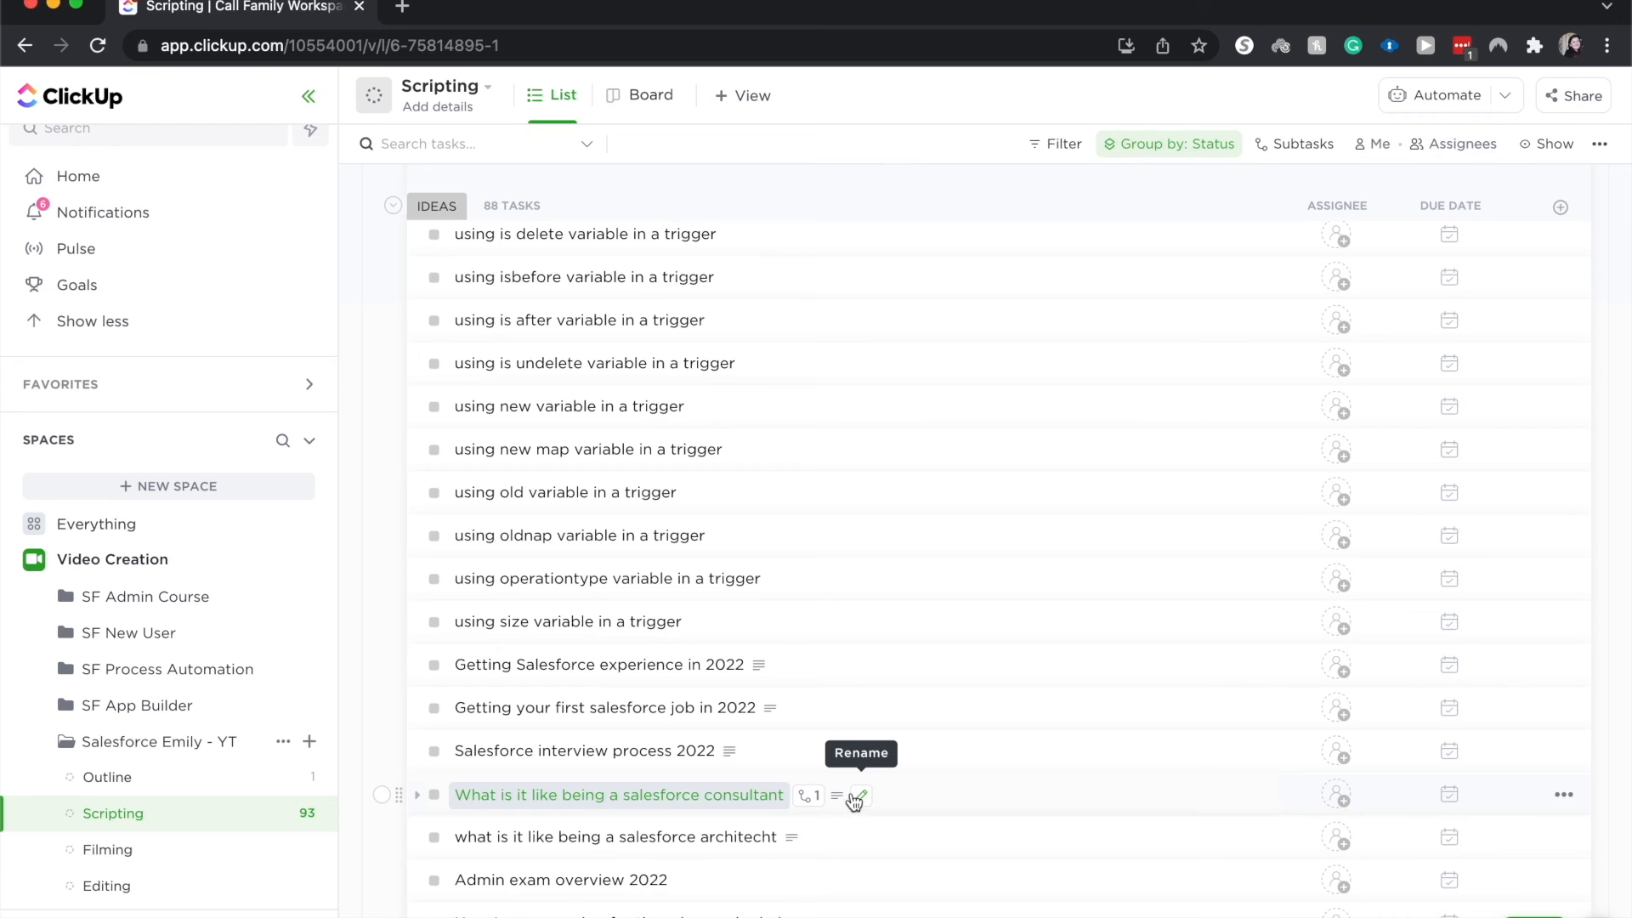
click(816, 797)
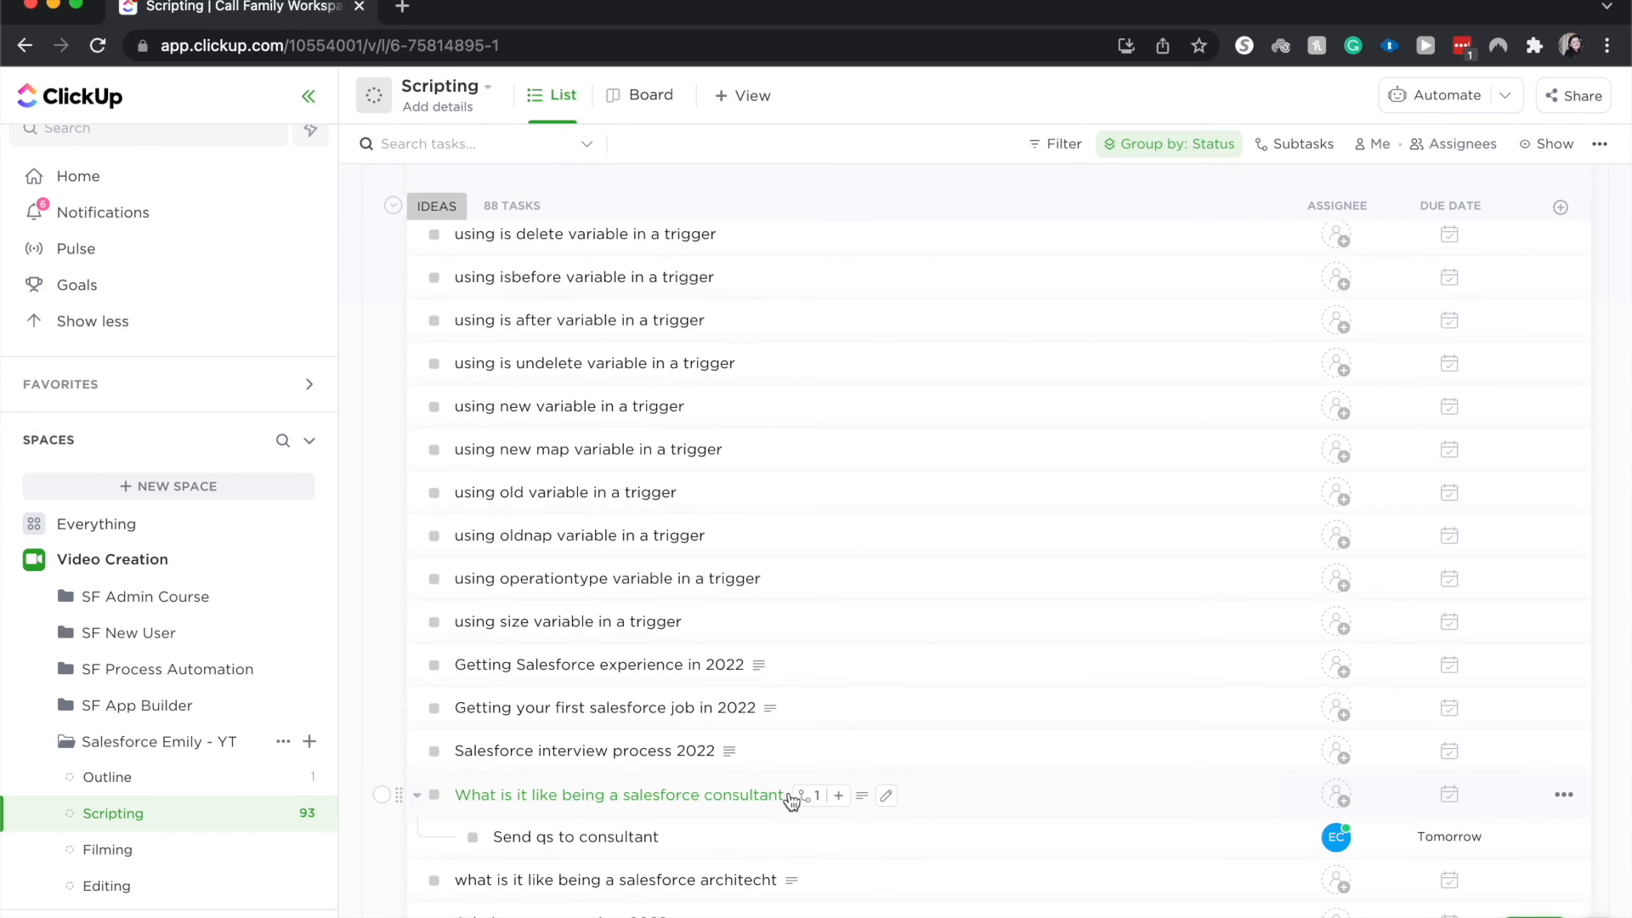
click(472, 838)
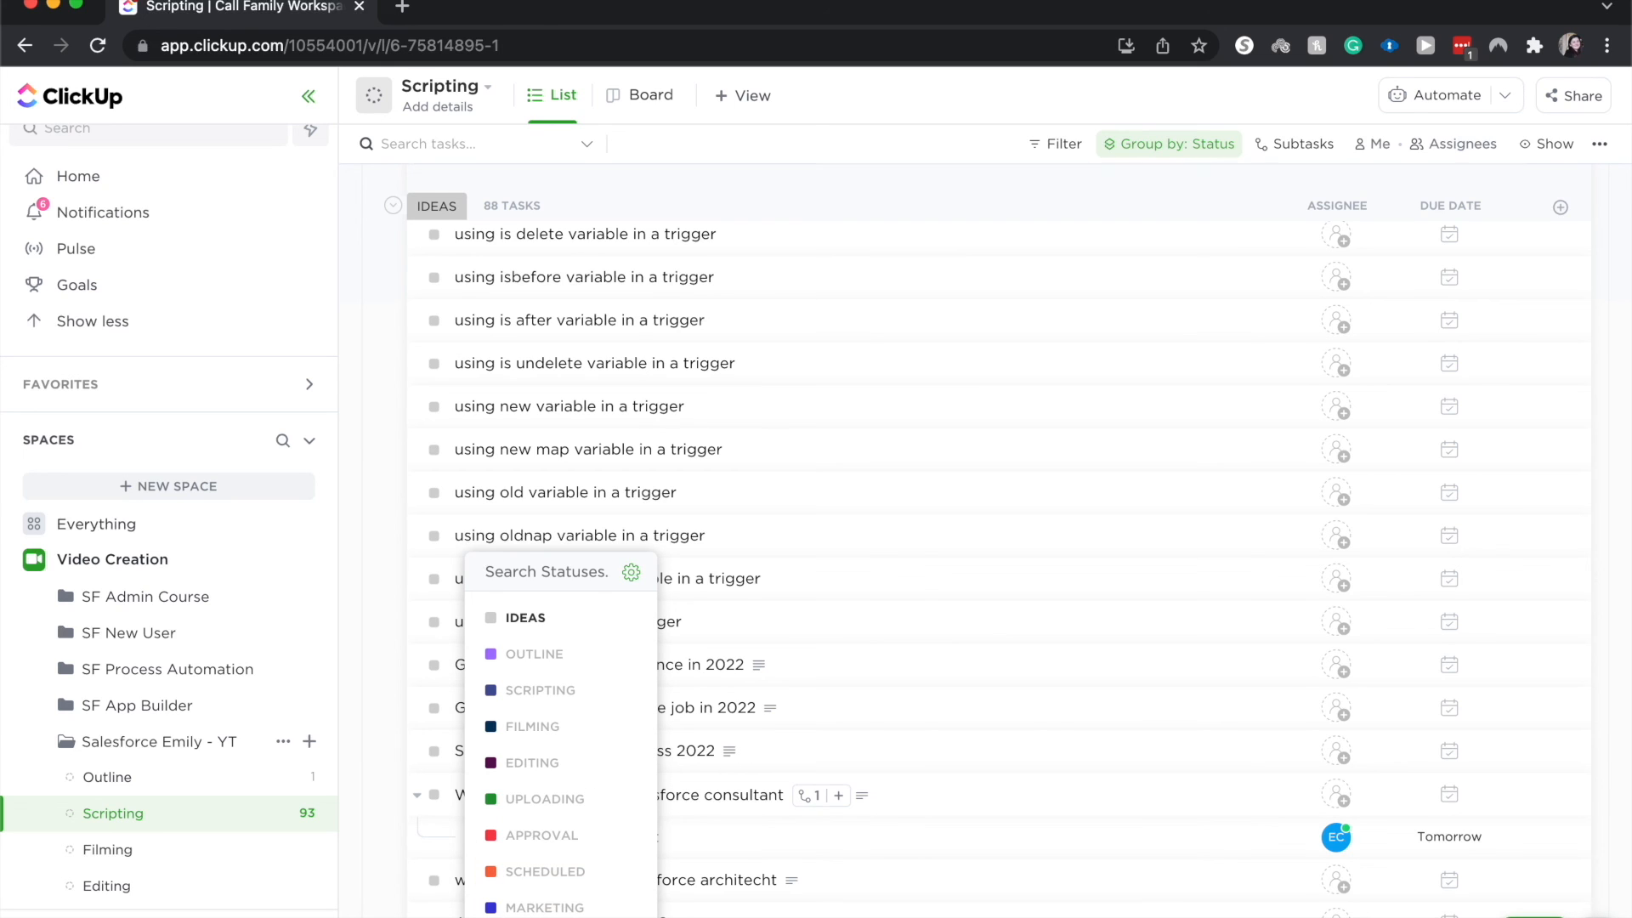
click(540, 917)
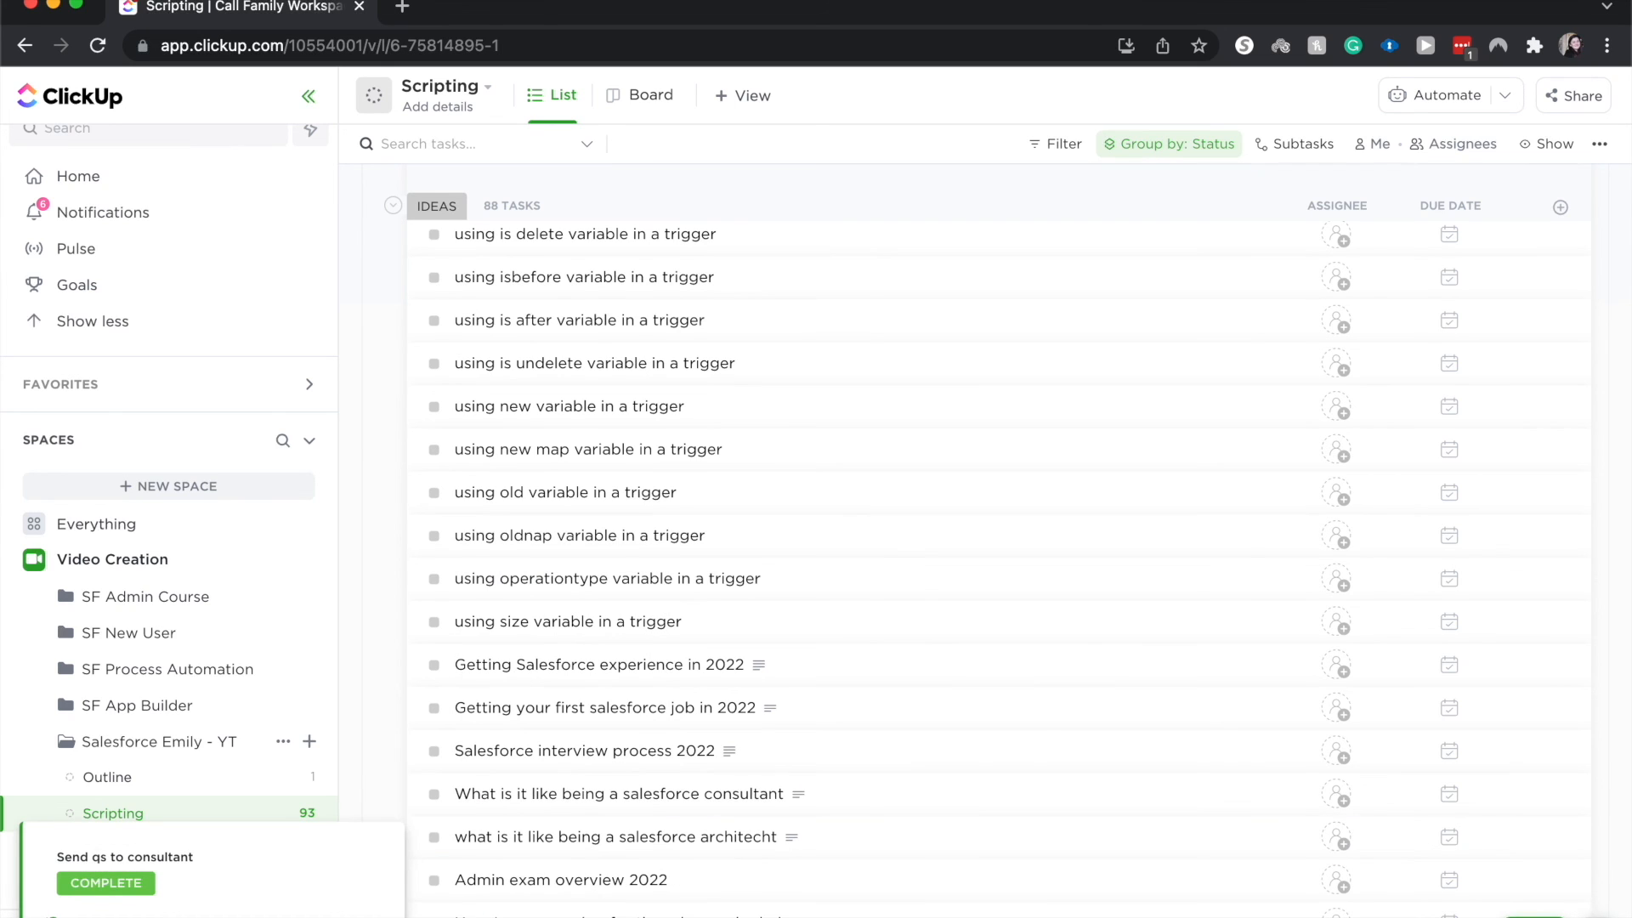